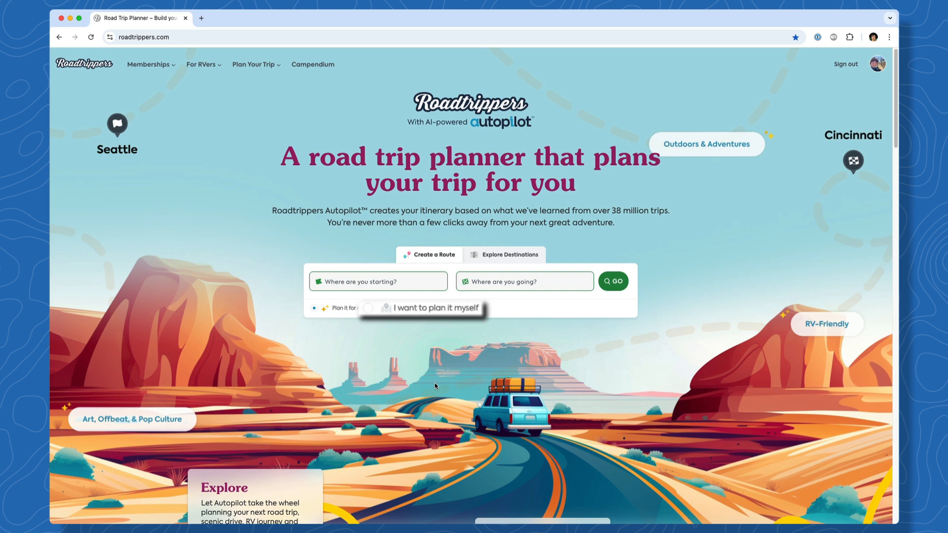
Enter Cincinnati, OH as the start and Joshua Tree, CA as the destination, then plan the route
{"action": "left_click", "coordinate": [394, 286]}
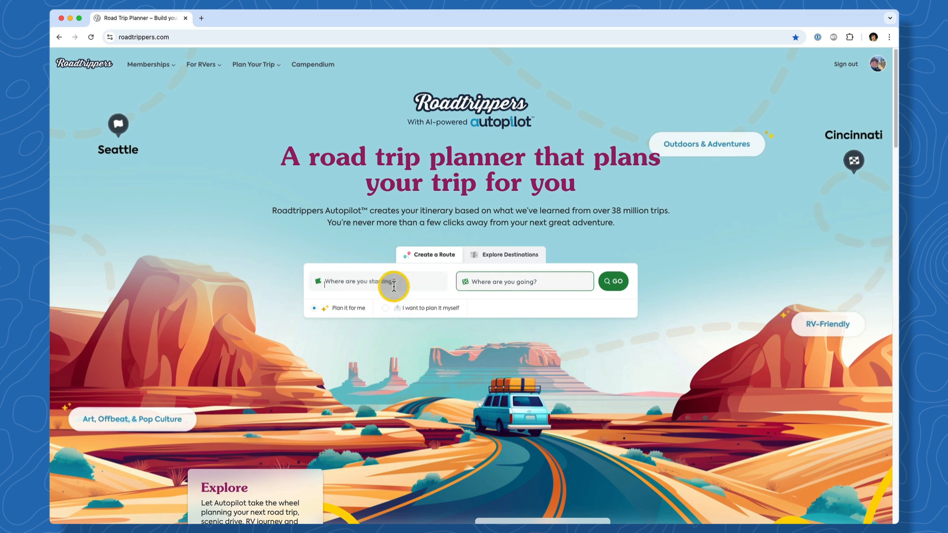
{"action": "type", "text": "Cincin"}
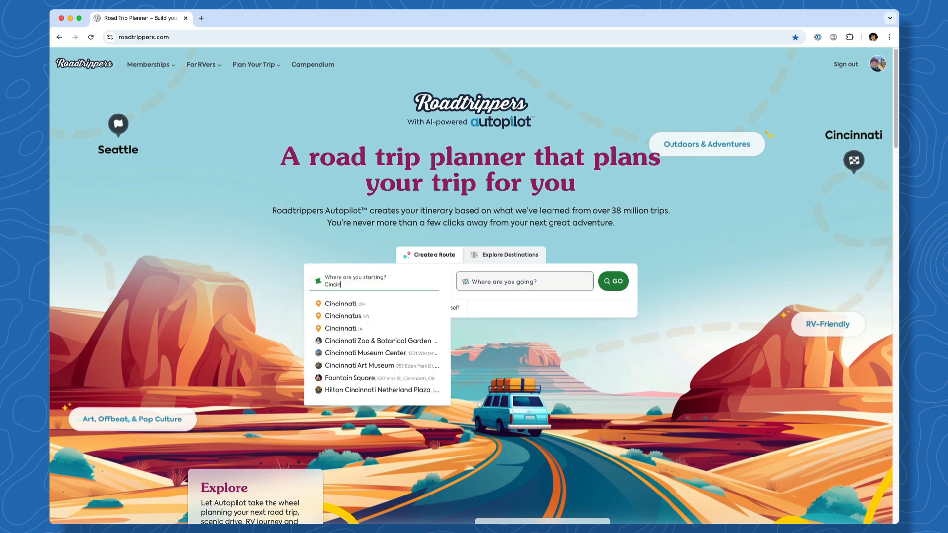
{"action": "left_click", "coordinate": [394, 303]}
{"action": "left_click", "coordinate": [488, 287]}
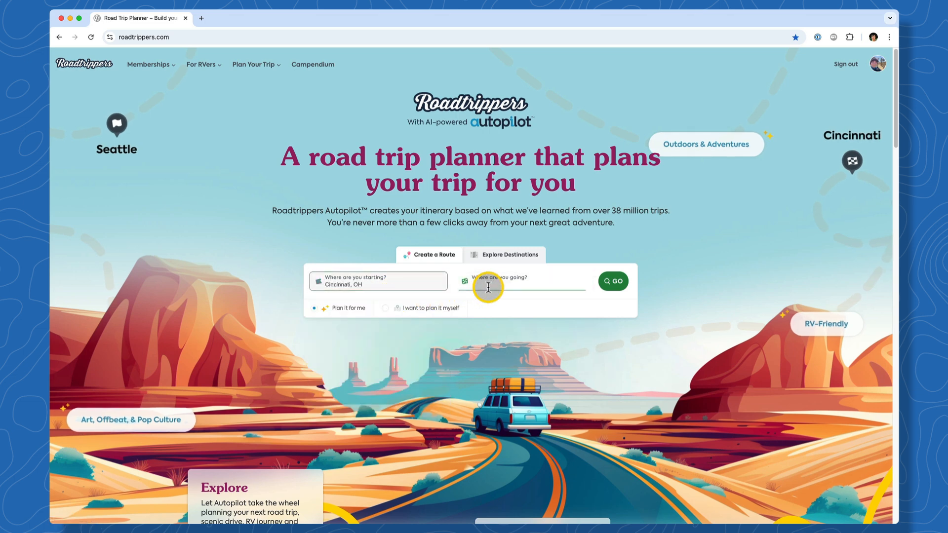
{"action": "type", "text": "Joshua Tree"}
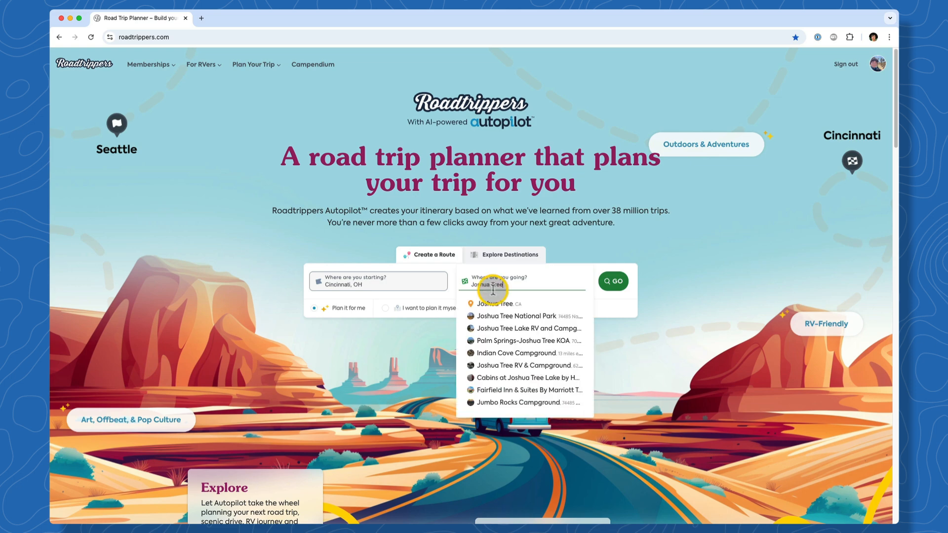
{"action": "left_click", "coordinate": [543, 304]}
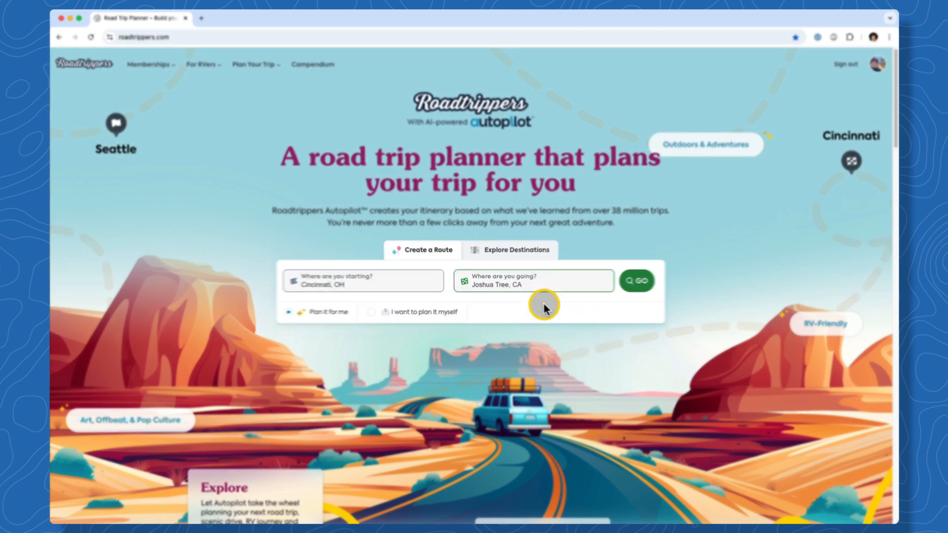
{"action": "left_click", "coordinate": [640, 283]}
Start an Autopilot one-way trip dated October 4–11 and adjust the daily drive limit
{"action": "left_click", "coordinate": [512, 225]}
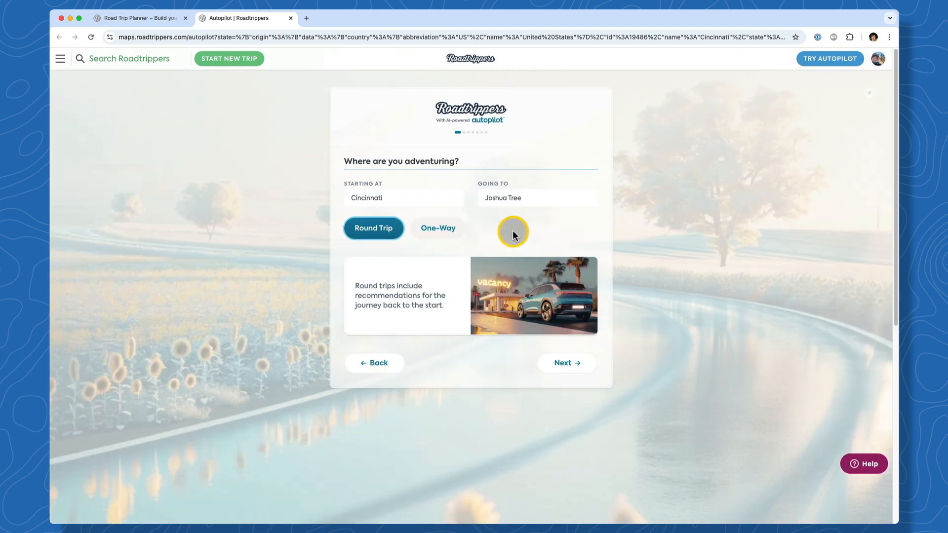
{"action": "left_click", "coordinate": [462, 229]}
{"action": "left_click", "coordinate": [555, 357]}
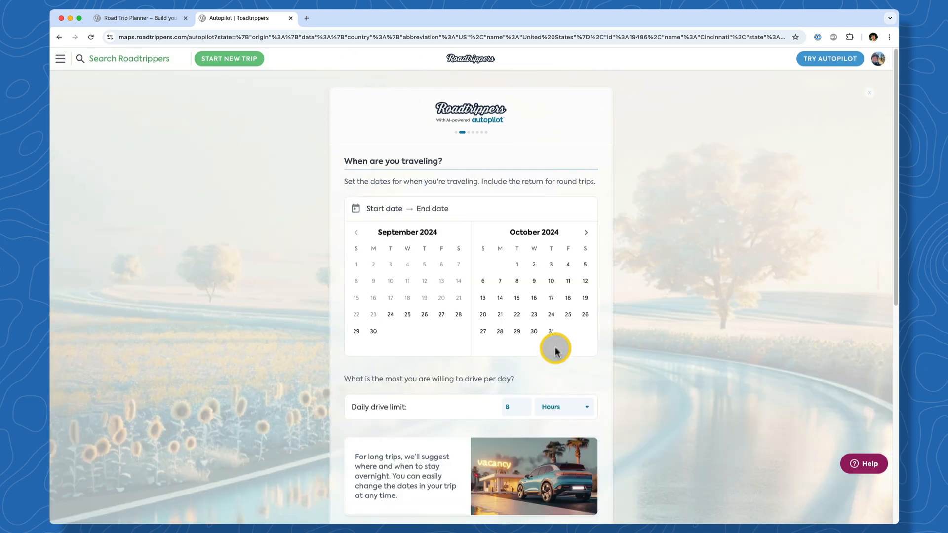
{"action": "left_click", "coordinate": [568, 267]}
{"action": "left_click", "coordinate": [568, 281]}
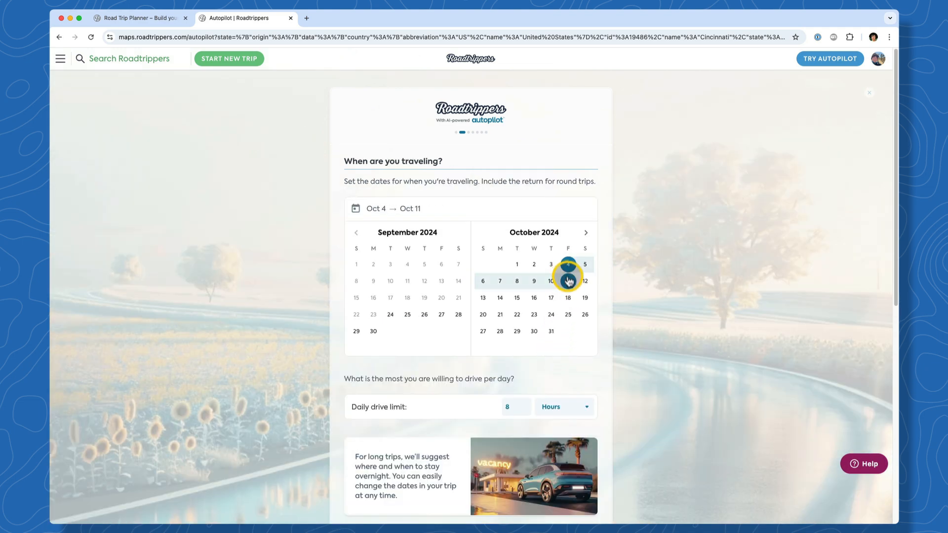
{"action": "scroll", "coordinate": [593, 363], "scroll_direction": "down", "scroll_amount": 2}
{"action": "left_click", "coordinate": [508, 361]}
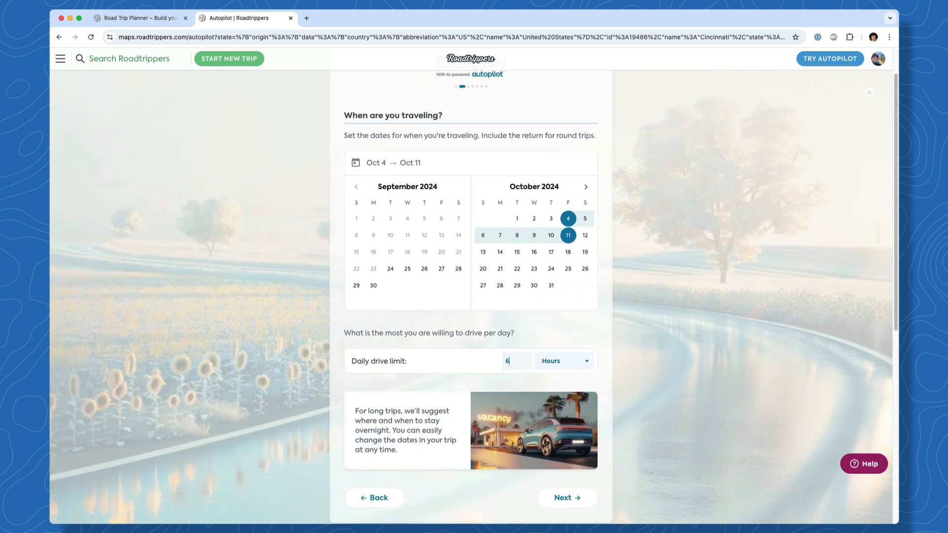
Keep the default vehicle and set the crew to two adult travellers
{"action": "left_click", "coordinate": [562, 496]}
{"action": "left_click", "coordinate": [562, 495]}
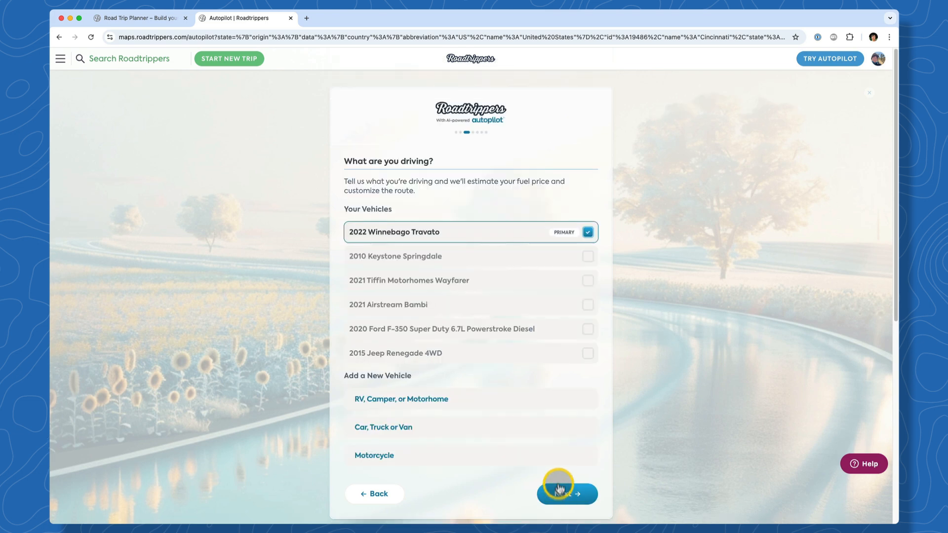
{"action": "left_click", "coordinate": [586, 216]}
{"action": "left_click", "coordinate": [586, 215]}
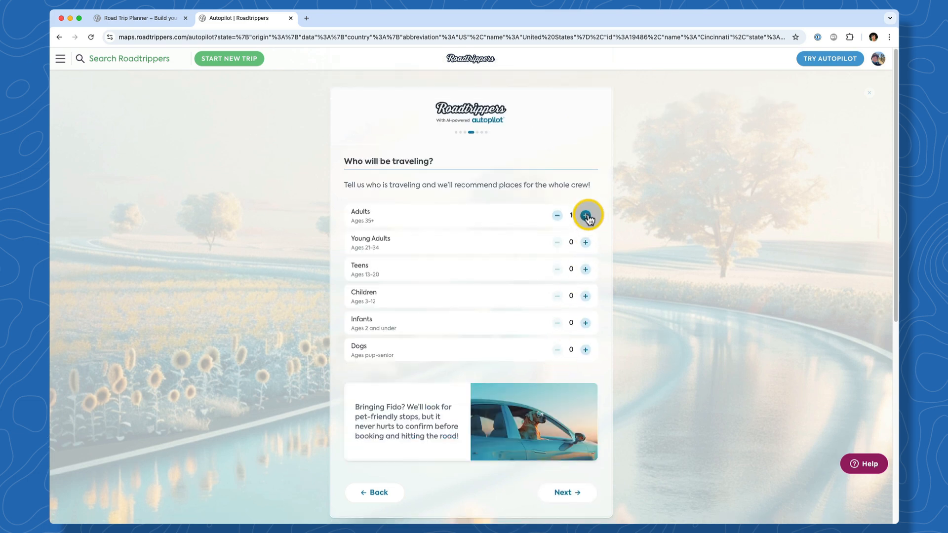
{"action": "left_click", "coordinate": [568, 492]}
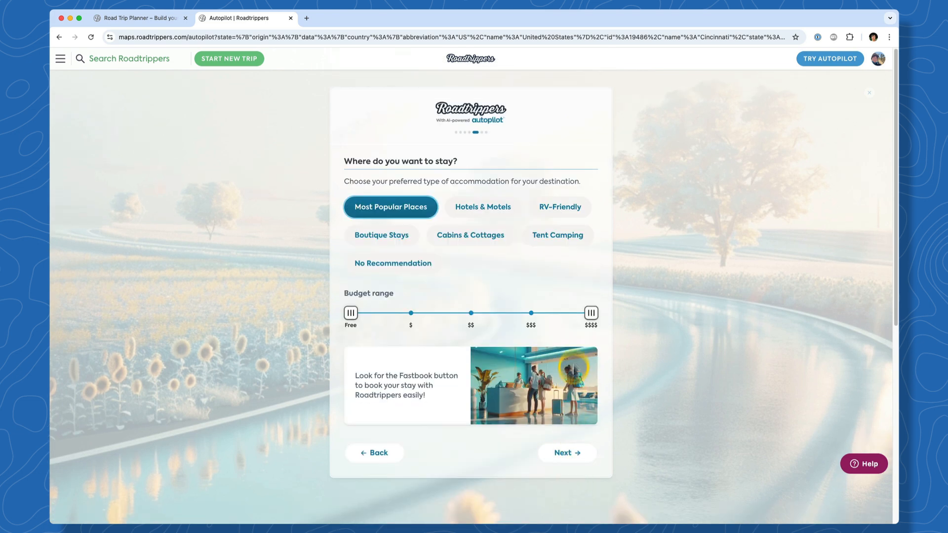
Narrow the lodging budget to $–$$$ and continue past dining and activities to the trip preview
{"action": "left_click_drag", "start_coordinate": [591, 313], "coordinate": [531, 313]}
{"action": "left_click_drag", "start_coordinate": [351, 313], "coordinate": [411, 313]}
{"action": "left_click", "coordinate": [566, 455]}
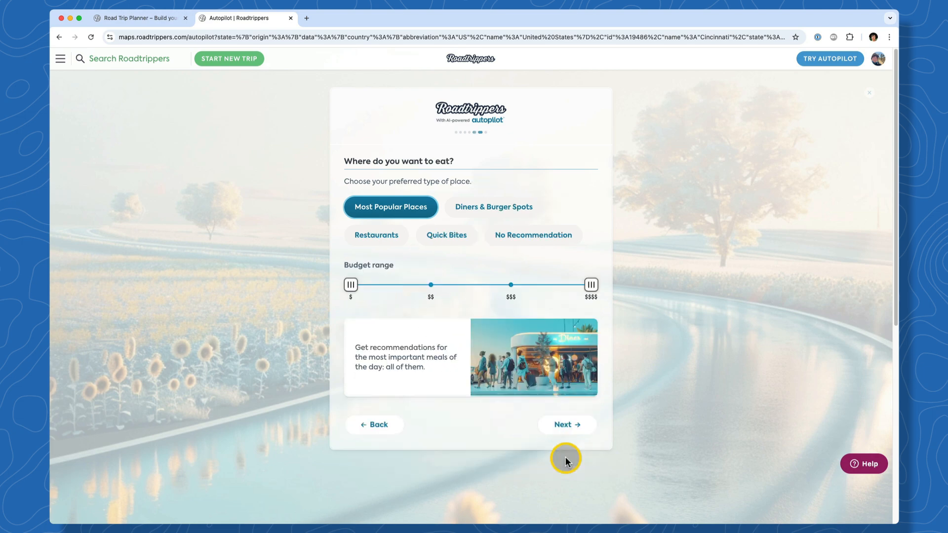
{"action": "left_click", "coordinate": [569, 434]}
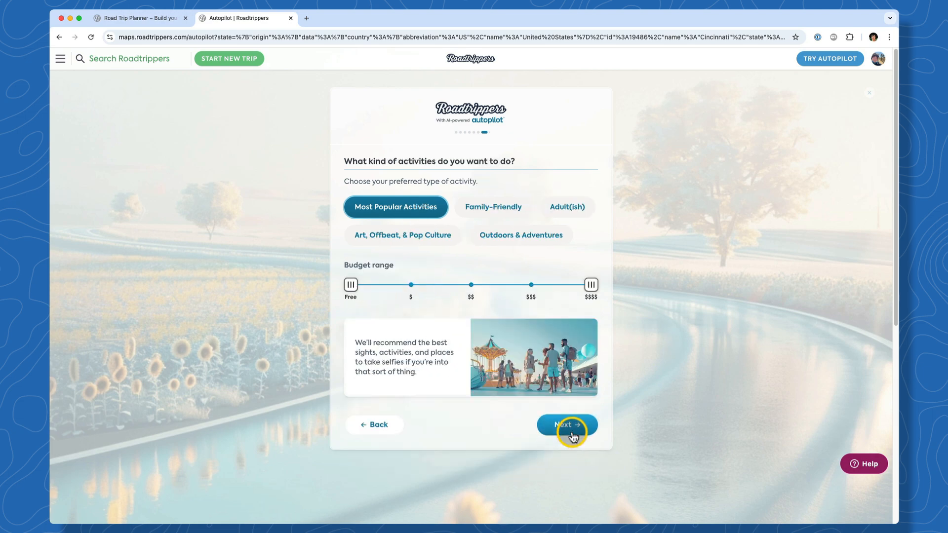
{"action": "left_click", "coordinate": [572, 433]}
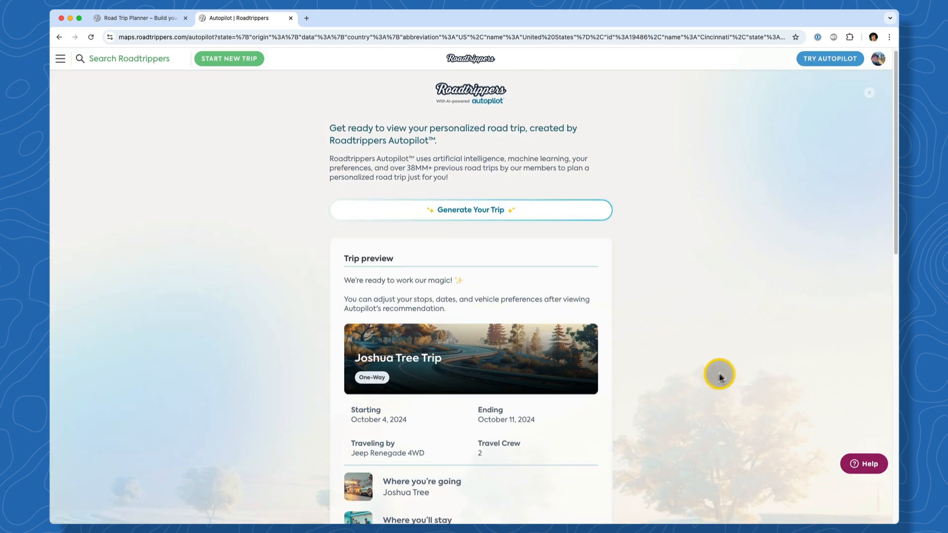
Generate the Autopilot itinerary, open the Joshua Tree Trip map, and scroll its day-by-day stops
{"action": "scroll", "coordinate": [701, 381], "scroll_direction": "down", "scroll_amount": 5}
{"action": "scroll", "coordinate": [692, 356], "scroll_direction": "up", "scroll_amount": 1}
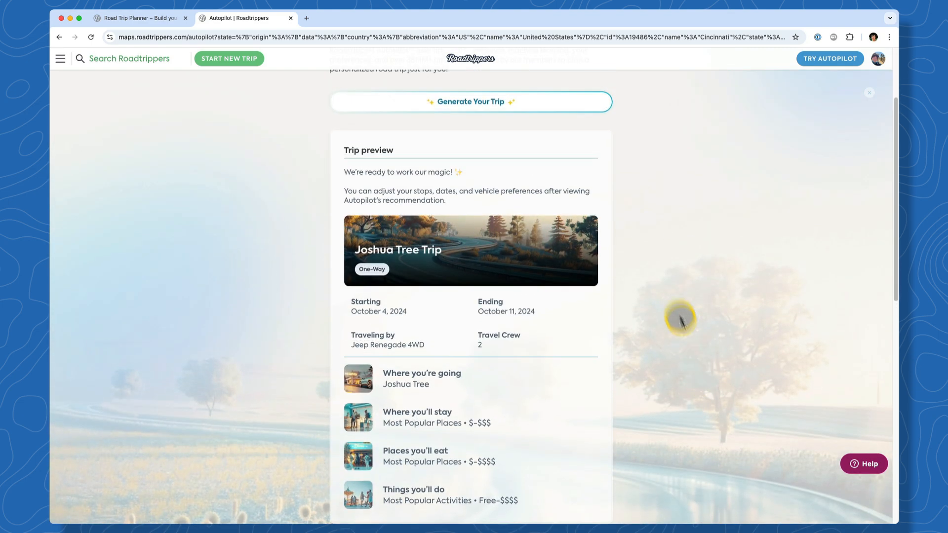
{"action": "left_click", "coordinate": [594, 111]}
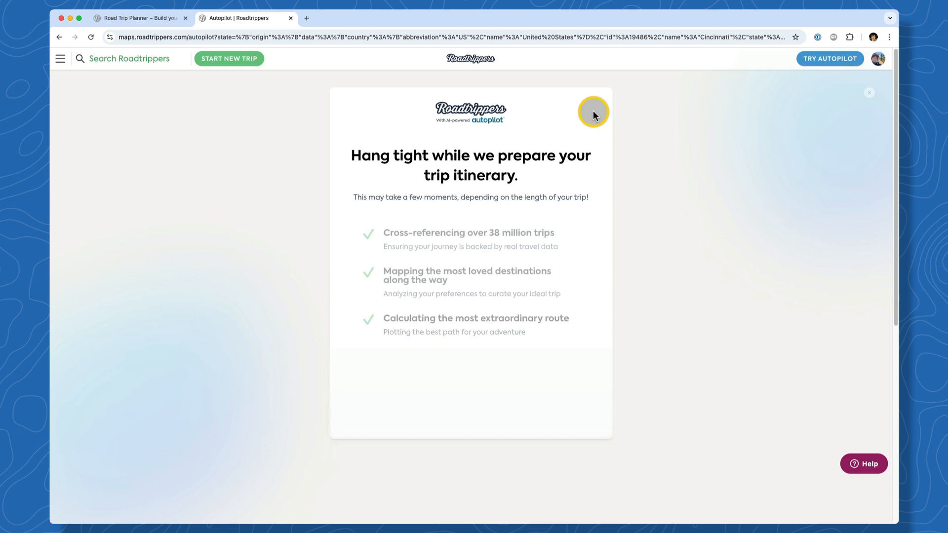
{"action": "left_click", "coordinate": [491, 246]}
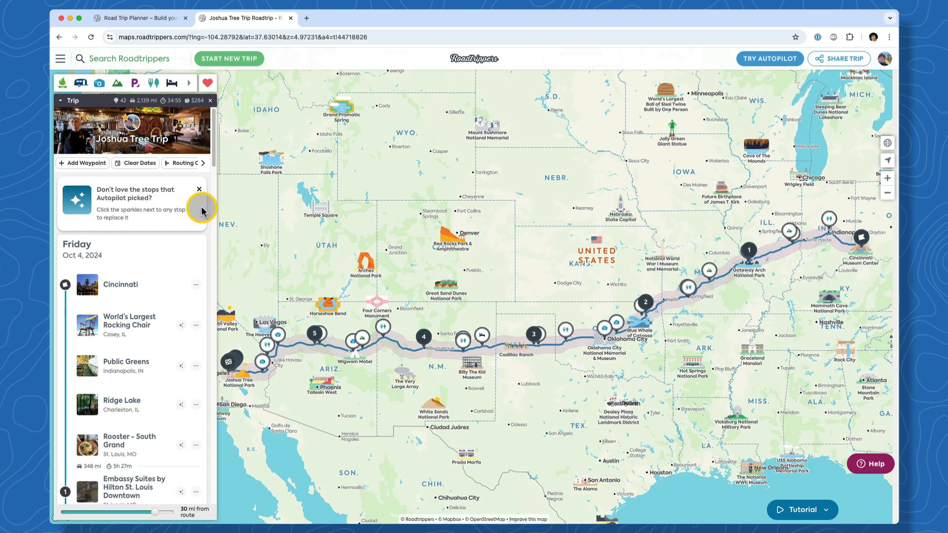
{"action": "left_click_drag", "start_coordinate": [215, 163], "coordinate": [217, 174]}
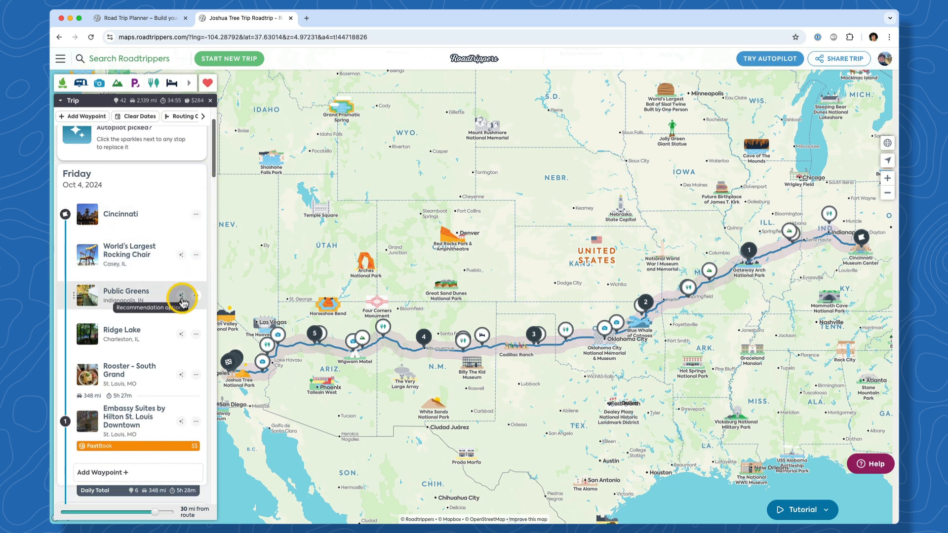
Replace the Ridge Lake stop with World's Largest Mailbox
{"action": "left_click", "coordinate": [180, 334]}
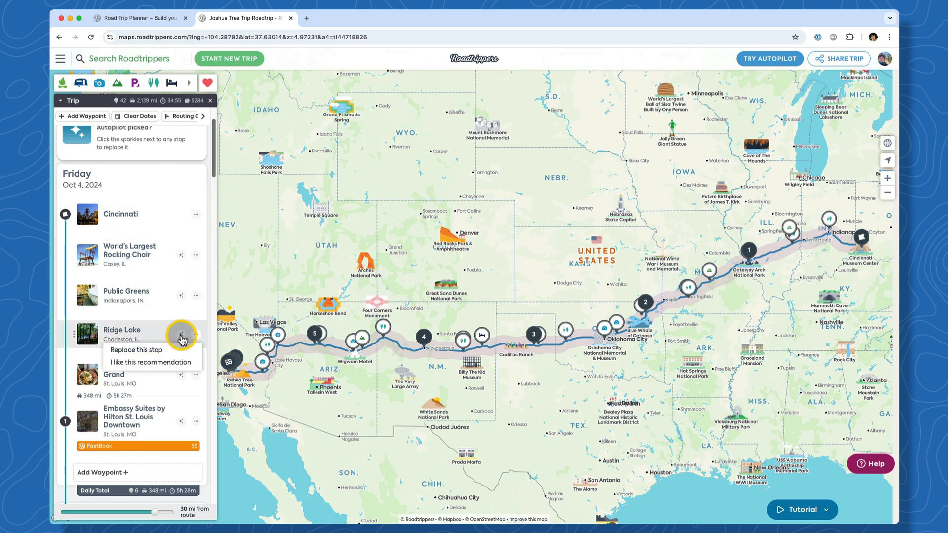
{"action": "left_click", "coordinate": [138, 351]}
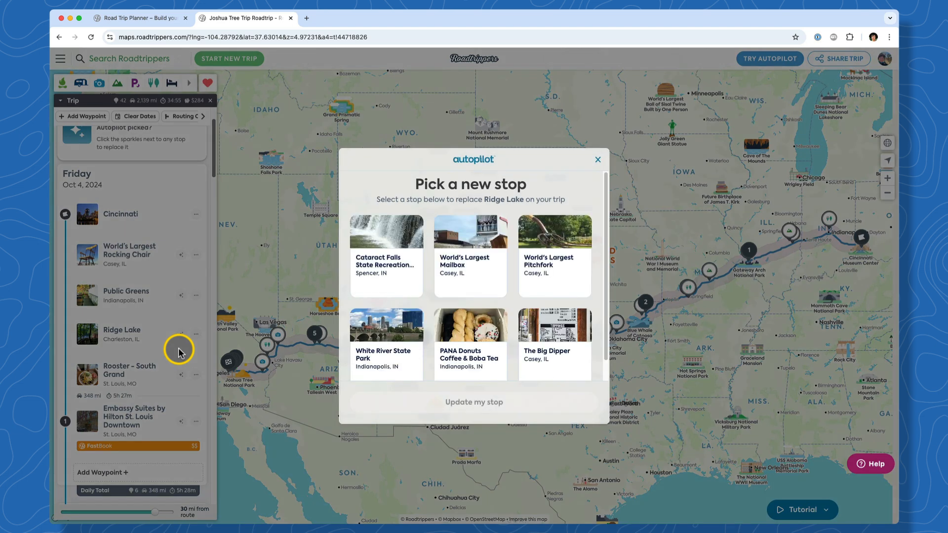
{"action": "left_click", "coordinate": [477, 264]}
{"action": "left_click", "coordinate": [502, 398]}
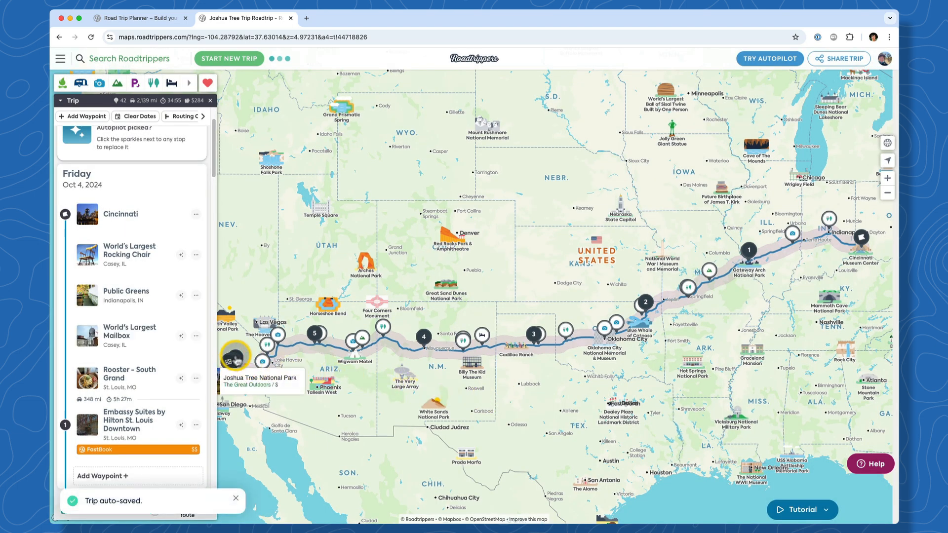
Mark World's Largest Rocking Chair as a liked recommendation and return to the Roadtrippers homepage
{"action": "left_click", "coordinate": [181, 260]}
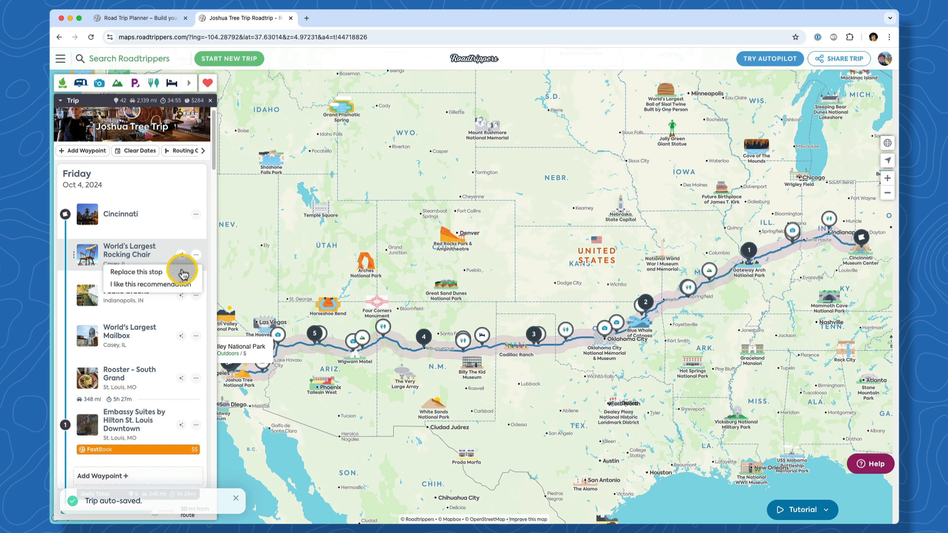
{"action": "left_click", "coordinate": [181, 285]}
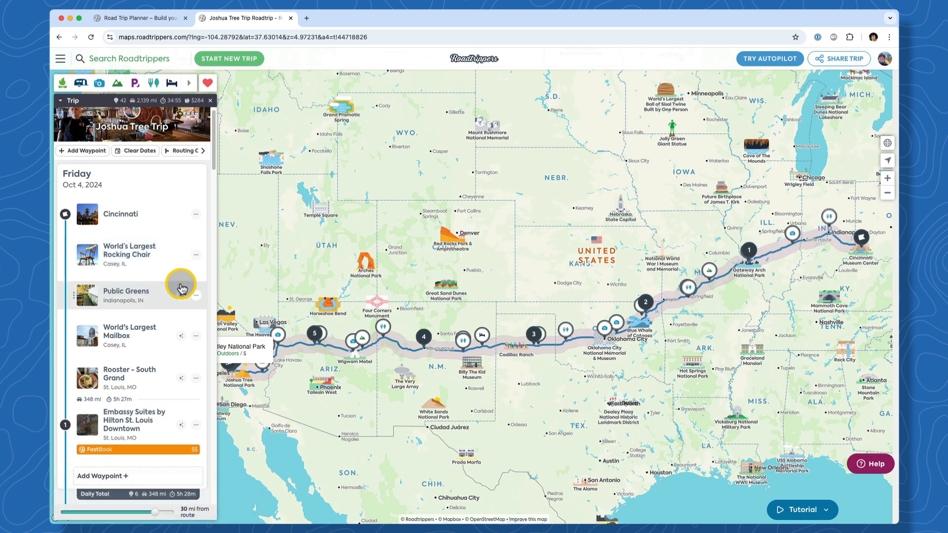
{"action": "left_click_drag", "start_coordinate": [214, 131], "coordinate": [209, 226]}
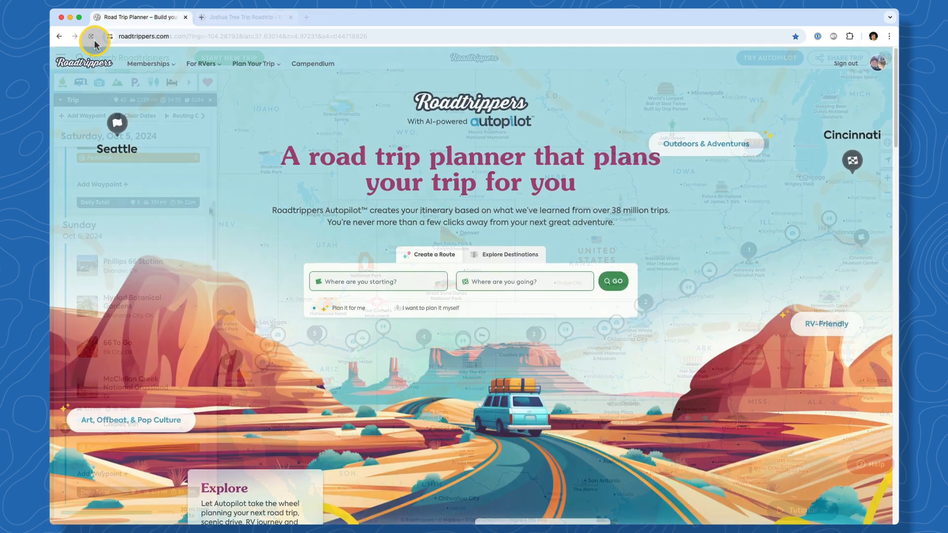
{"action": "left_click", "coordinate": [94, 40]}
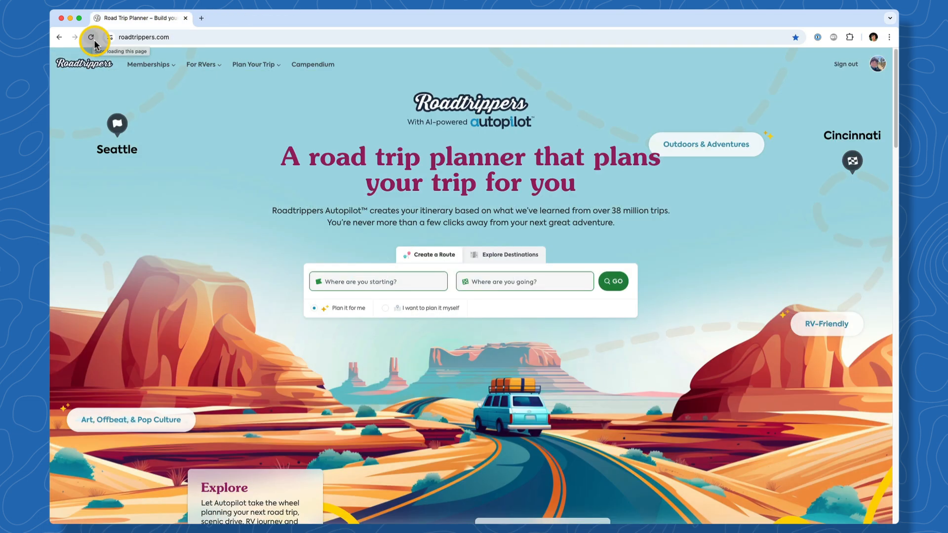
Enter Cincinnati, OH to Joshua Tree, CA and choose to plan the trip yourself
{"action": "left_click", "coordinate": [416, 285]}
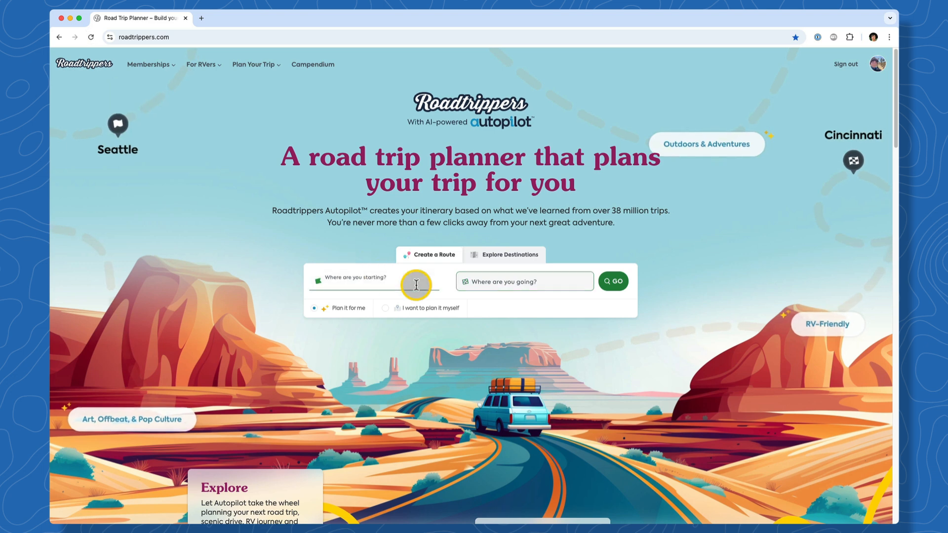
{"action": "type", "text": "Cinc"}
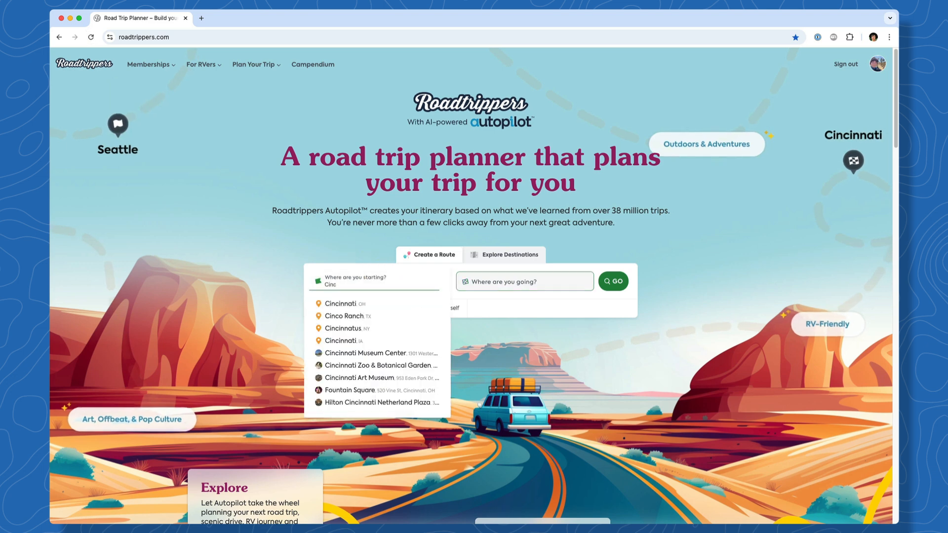
{"action": "left_click", "coordinate": [434, 302]}
{"action": "left_click", "coordinate": [490, 291]}
{"action": "type", "text": "Joshua"}
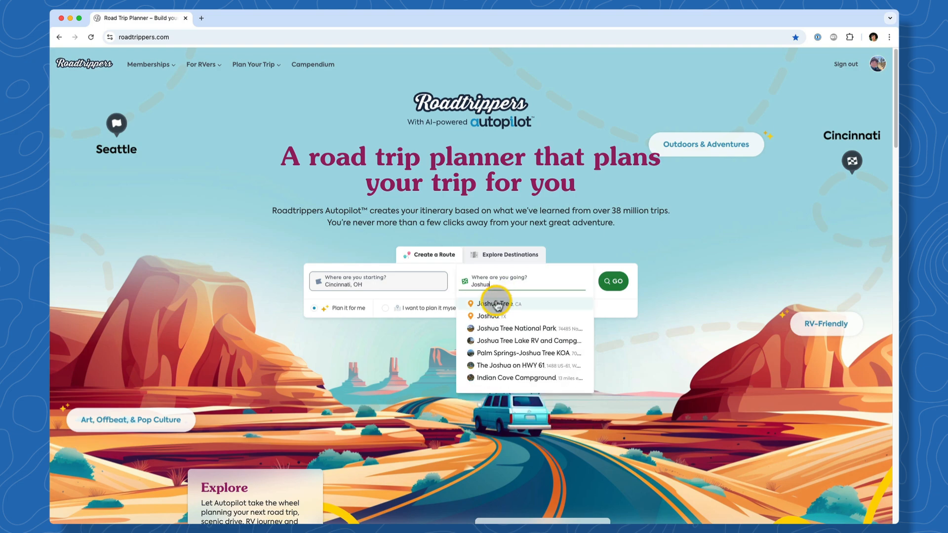
{"action": "left_click", "coordinate": [495, 304]}
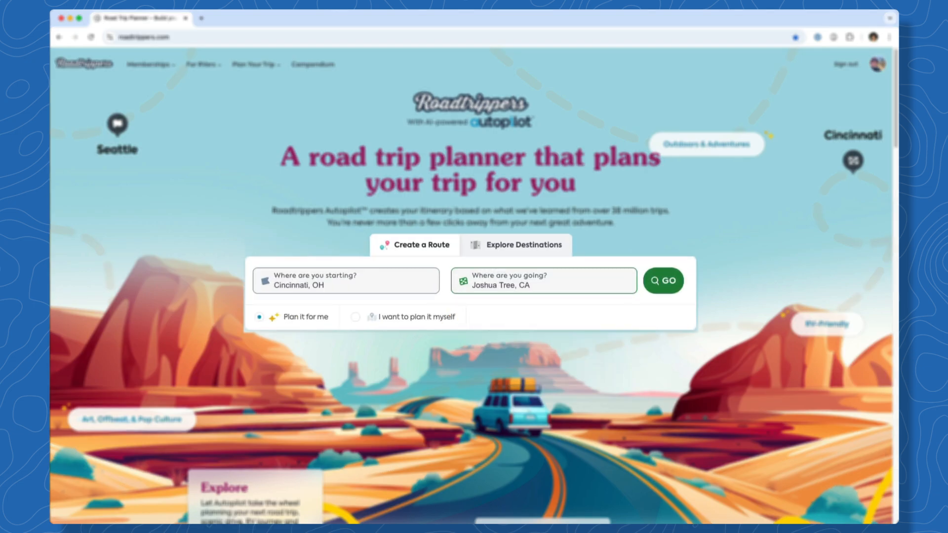
{"action": "left_click", "coordinate": [360, 326]}
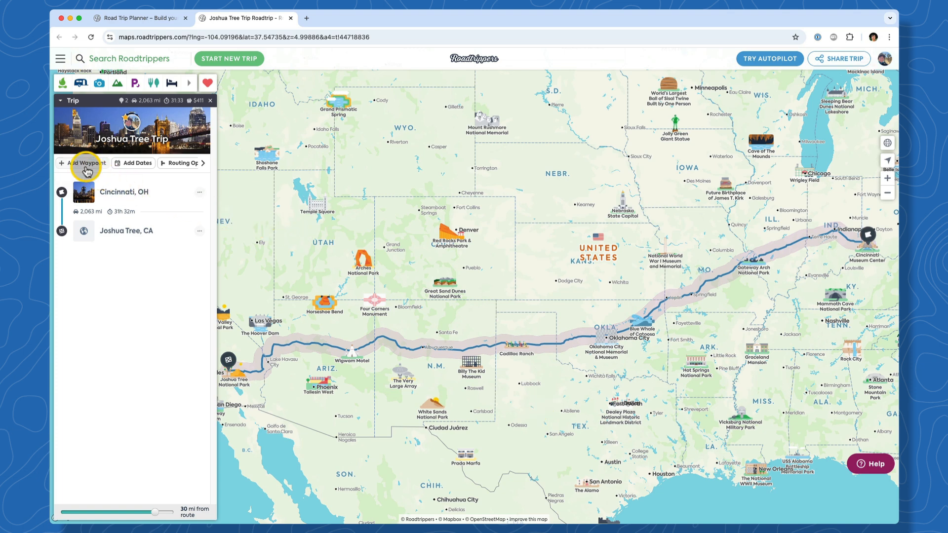
Add waypoints for Grand Canyon National Park, a Las Cruces, NM street address, and Sedona, AZ
{"action": "left_click", "coordinate": [86, 163]}
{"action": "type", "text": "G"}
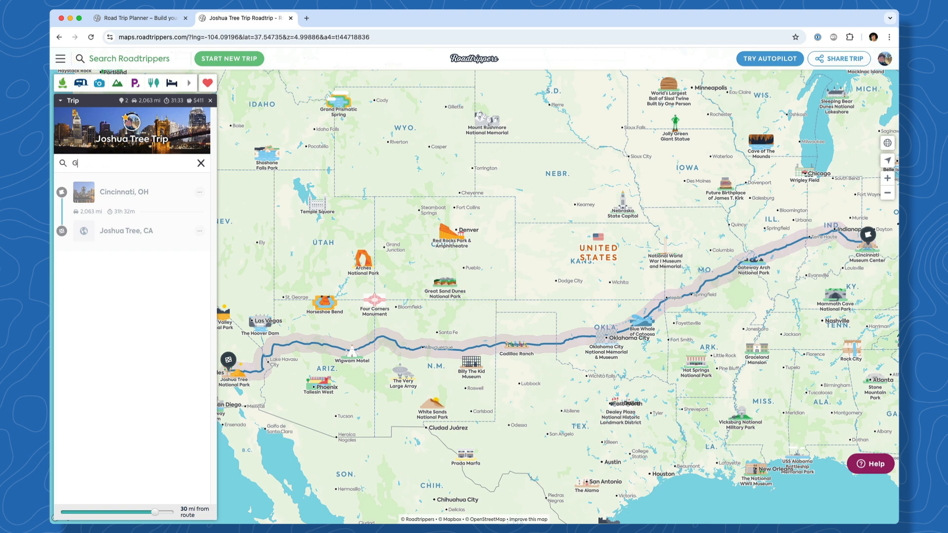
{"action": "type", "text": "rand Canyon"}
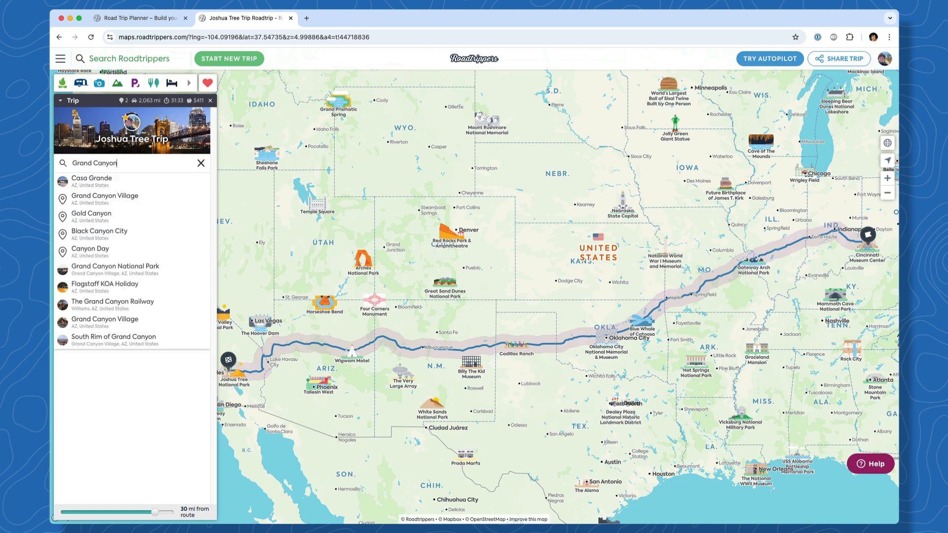
{"action": "left_click", "coordinate": [169, 269]}
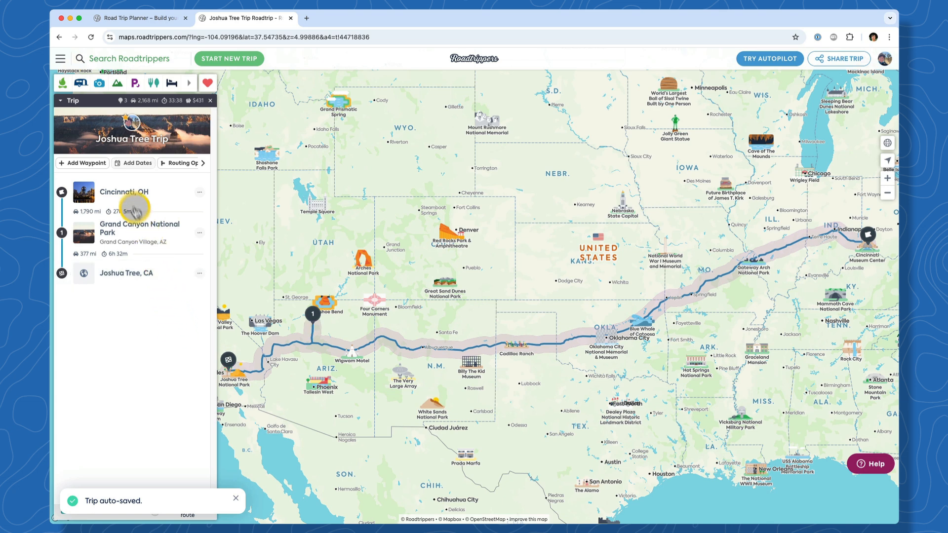
{"action": "left_click", "coordinate": [104, 163]}
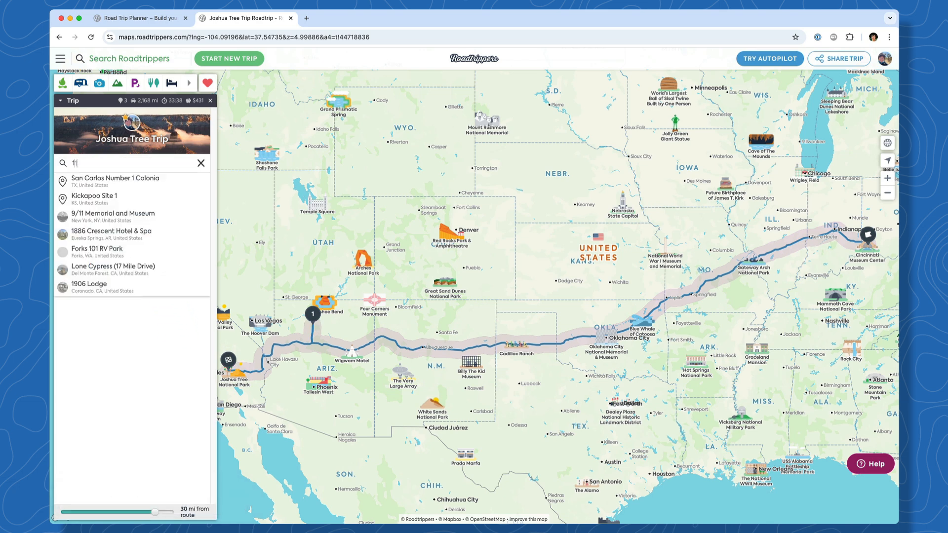
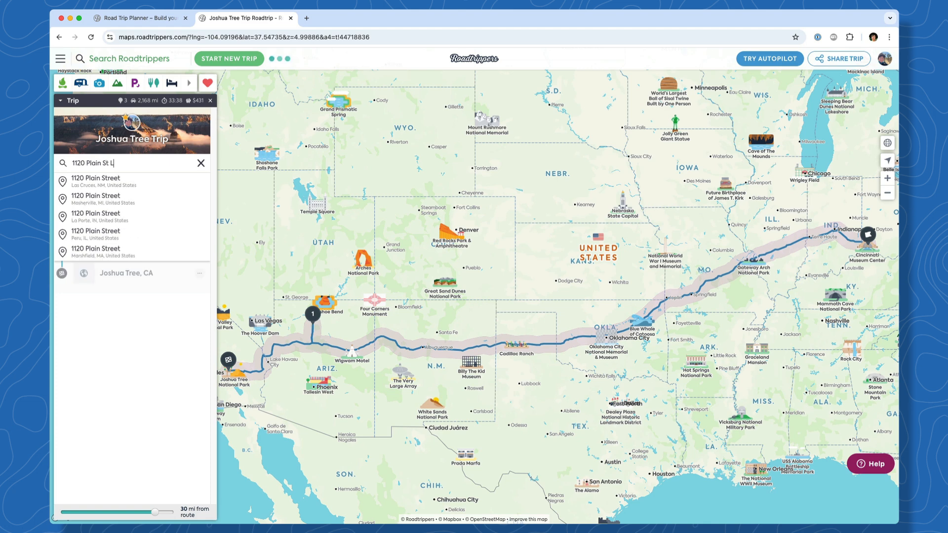
{"action": "left_click", "coordinate": [148, 185]}
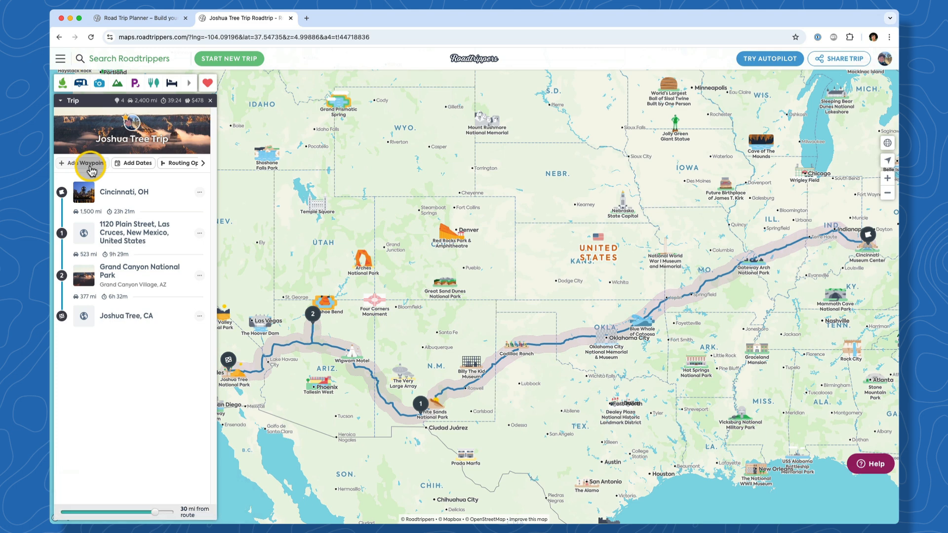
{"action": "left_click", "coordinate": [91, 168]}
{"action": "type", "text": "S"}
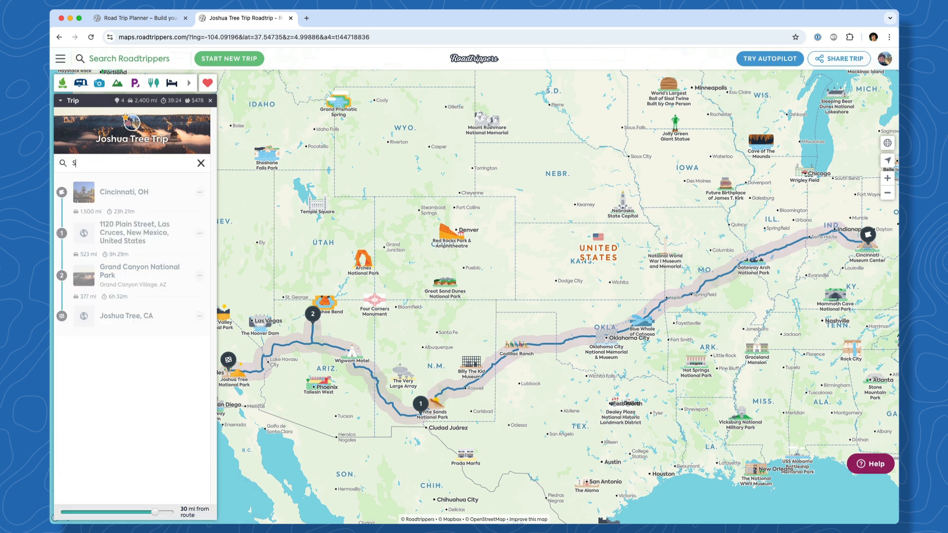
{"action": "type", "text": "edona, AZ"}
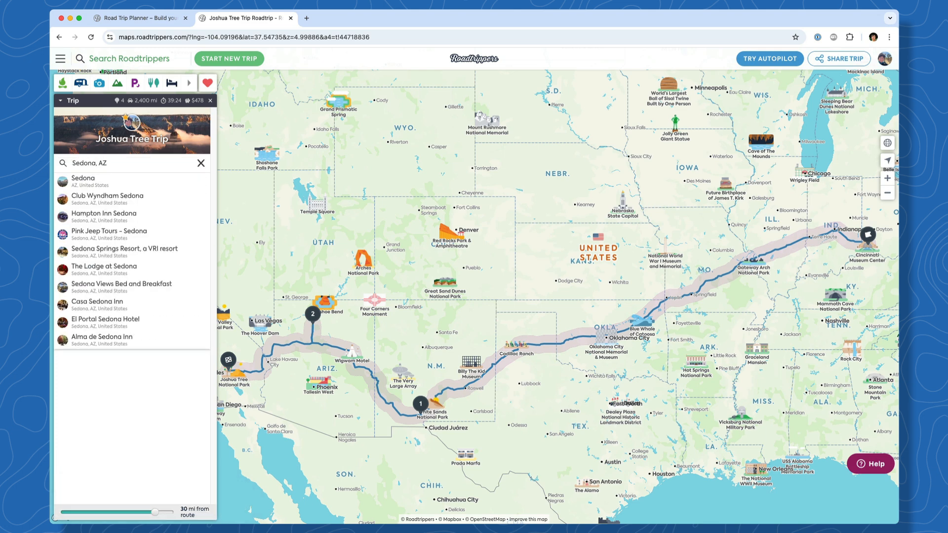
{"action": "left_click", "coordinate": [98, 187]}
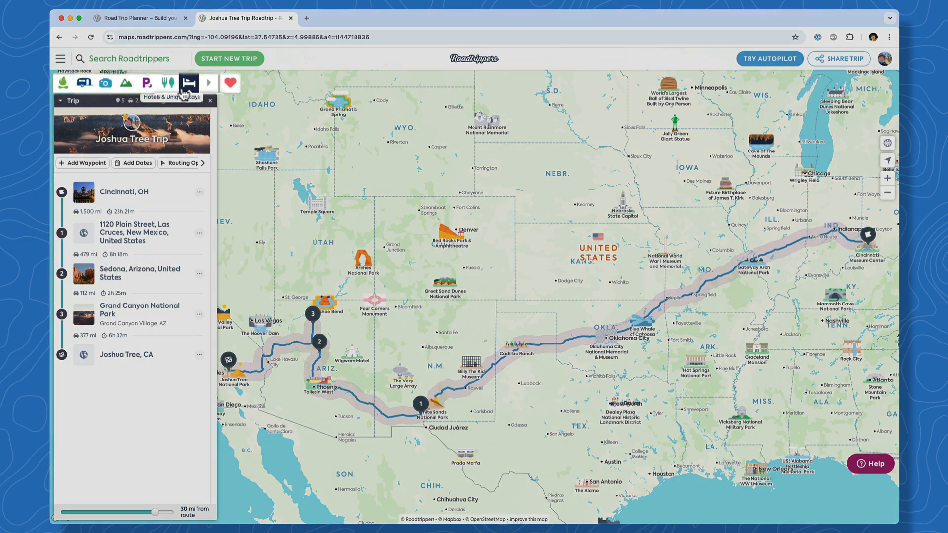
Filter Sights & Attractions to Offbeat, Public Art, Roadside, Scenic Points, and World's Largest places
{"action": "left_click", "coordinate": [105, 83]}
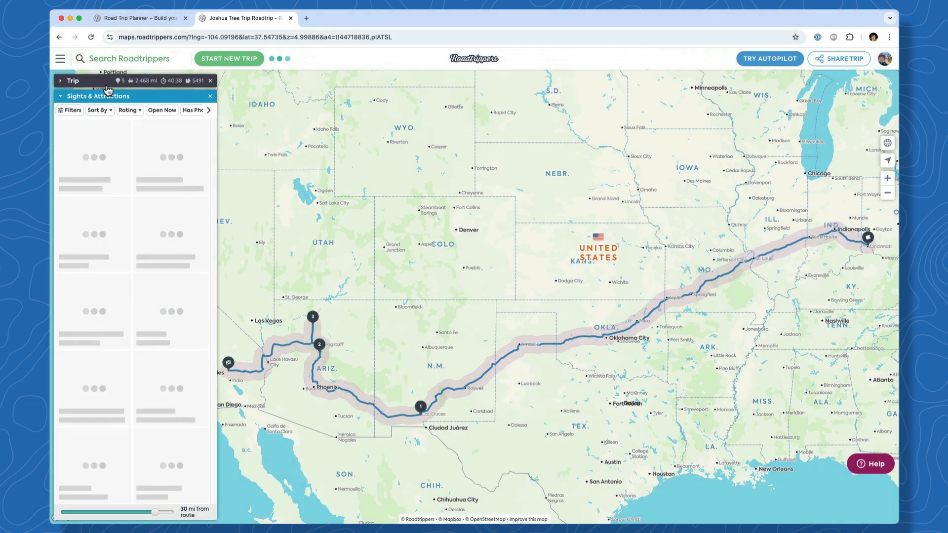
{"action": "left_click", "coordinate": [73, 112]}
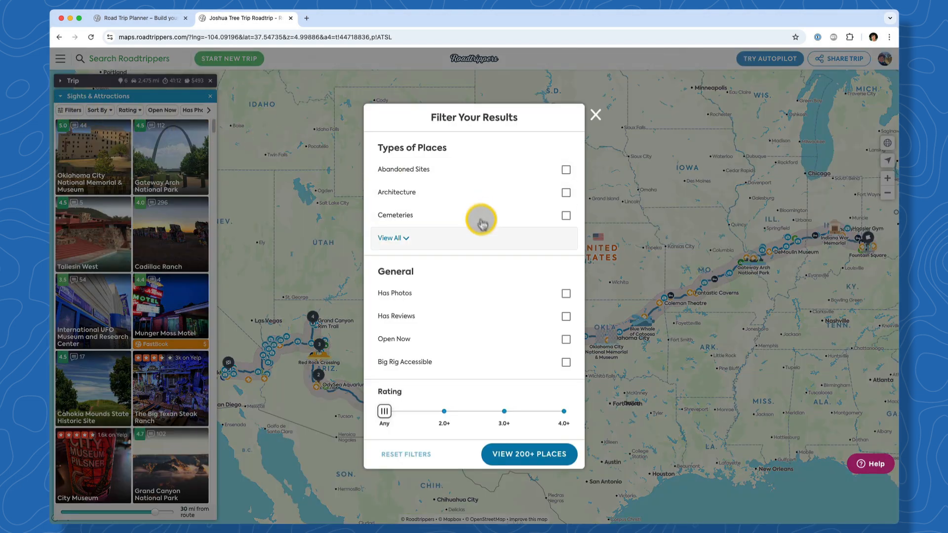
{"action": "left_click", "coordinate": [556, 364]}
{"action": "left_click", "coordinate": [539, 388]}
{"action": "left_click", "coordinate": [538, 409]}
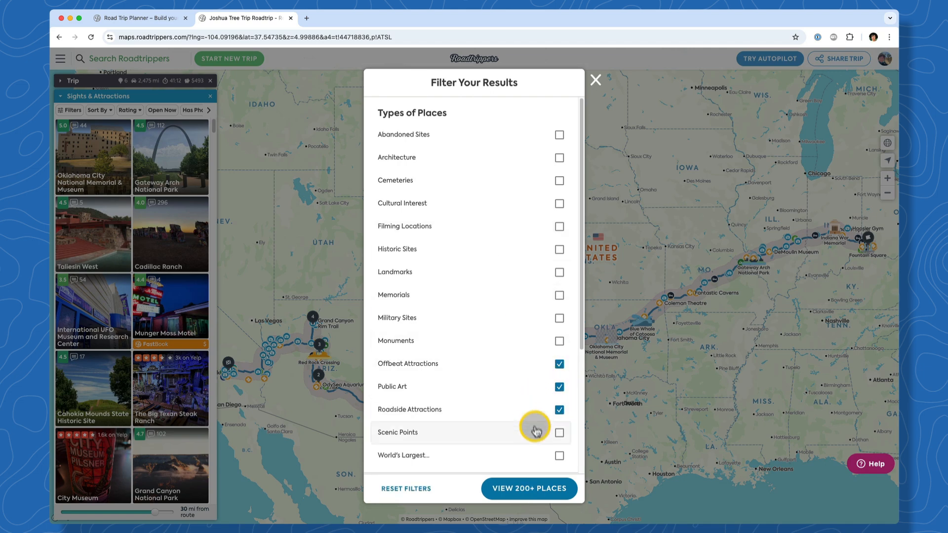
{"action": "left_click", "coordinate": [536, 433]}
{"action": "left_click", "coordinate": [534, 455]}
{"action": "scroll", "coordinate": [489, 393], "scroll_direction": "down", "scroll_amount": 2}
{"action": "scroll", "coordinate": [474, 349], "scroll_direction": "up", "scroll_amount": 2}
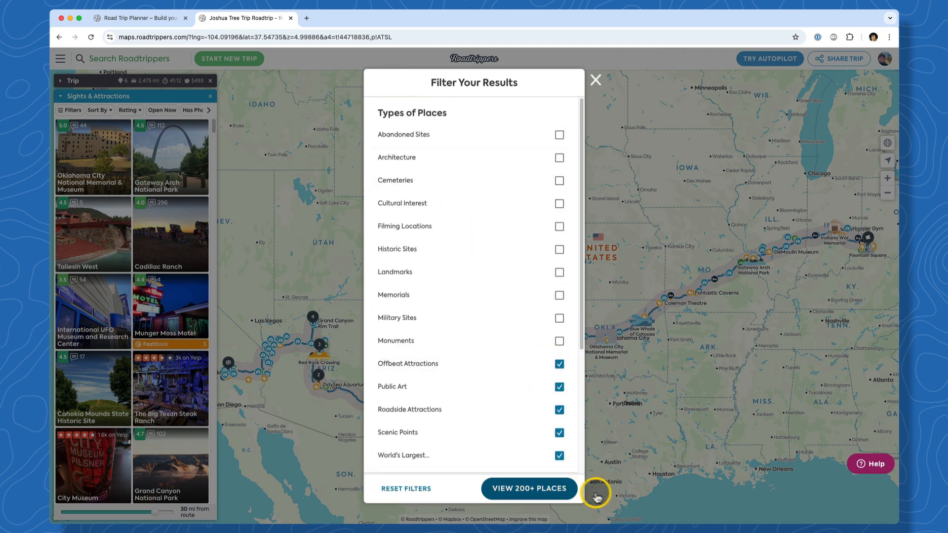
{"action": "left_click", "coordinate": [568, 489]}
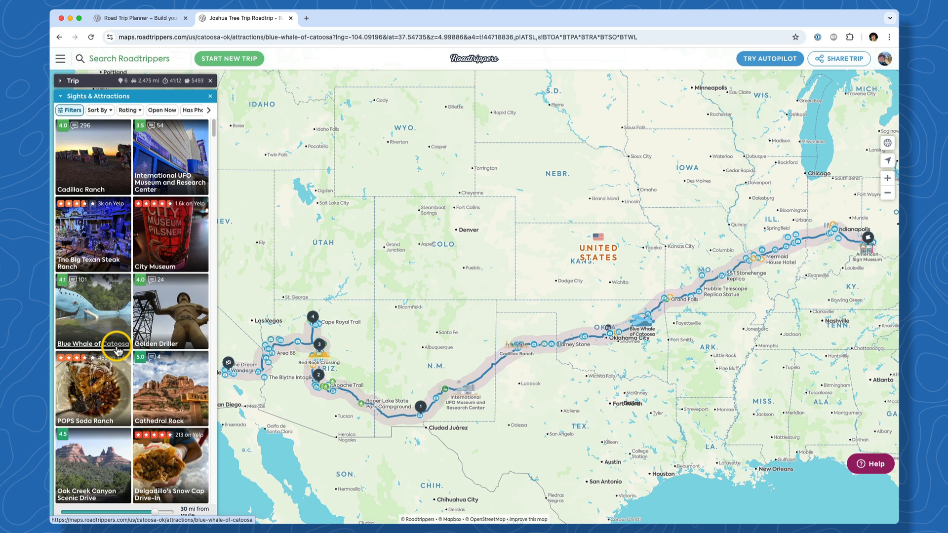
Add the Blue Whale of Catoosa to the trip and reopen the attraction results
{"action": "left_click", "coordinate": [118, 351]}
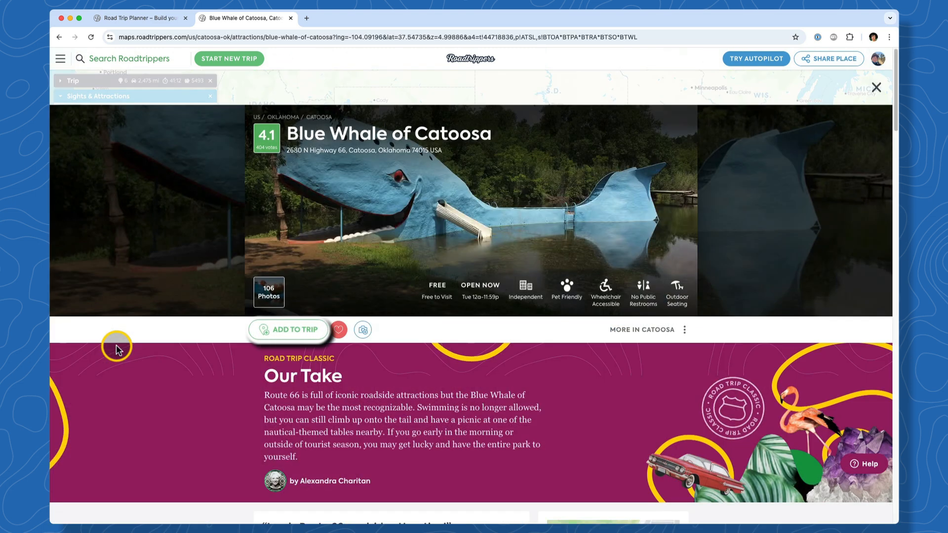
{"action": "left_click", "coordinate": [285, 336]}
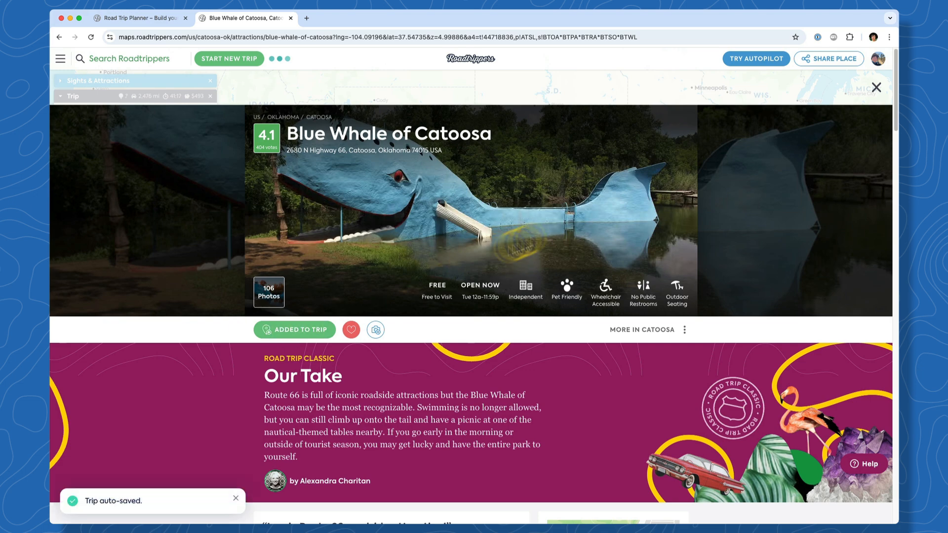
{"action": "left_click", "coordinate": [876, 88]}
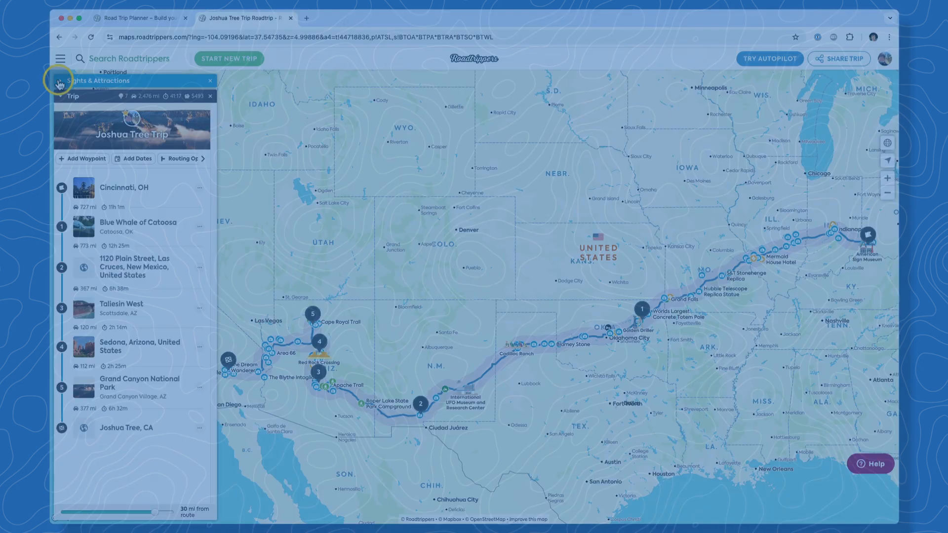
{"action": "left_click", "coordinate": [59, 84]}
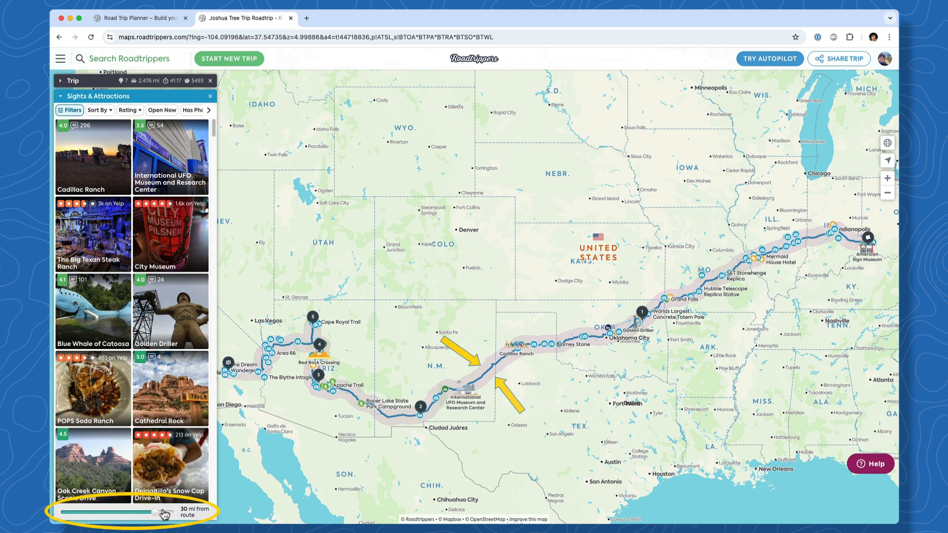
Set the miles-from-route slider to ∞, then close the attractions panel to show the itinerary
{"action": "left_click_drag", "start_coordinate": [157, 517], "coordinate": [108, 517]}
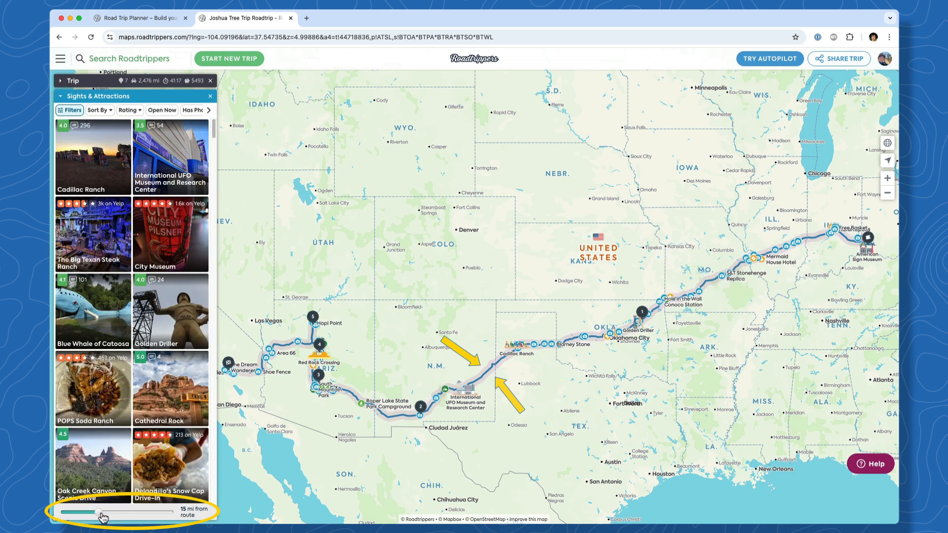
{"action": "left_click_drag", "start_coordinate": [103, 516], "coordinate": [178, 517]}
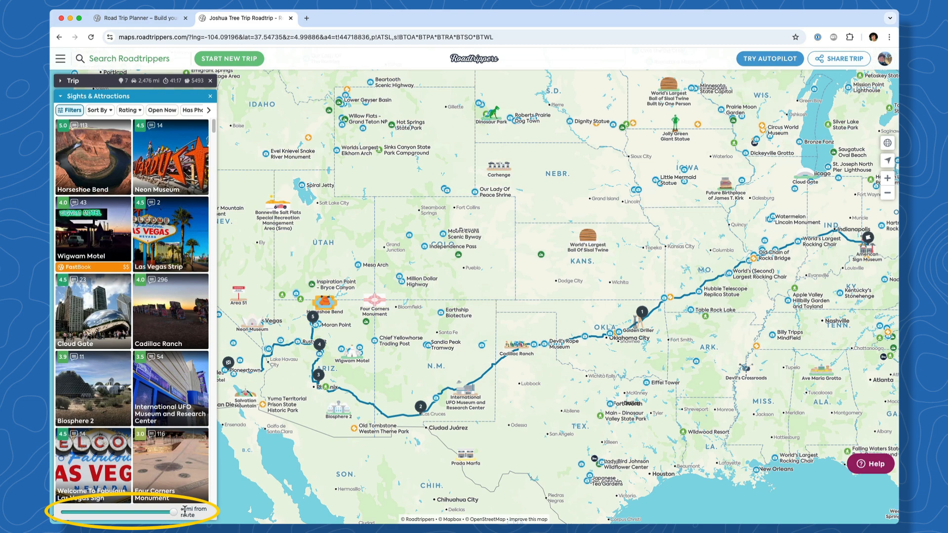
{"action": "left_click", "coordinate": [210, 96]}
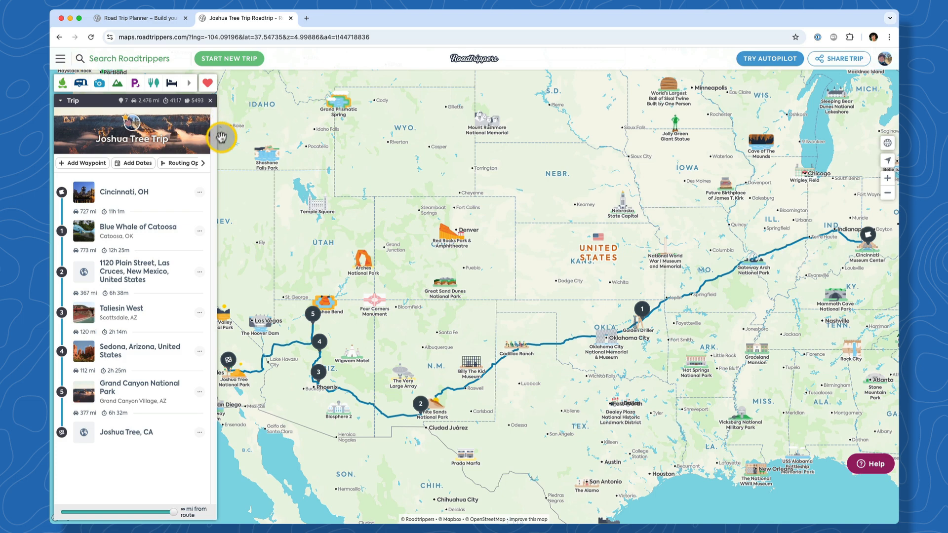
Delete the Las Cruces address waypoint and remove Taliesin West via its map marker
{"action": "left_click", "coordinate": [197, 274]}
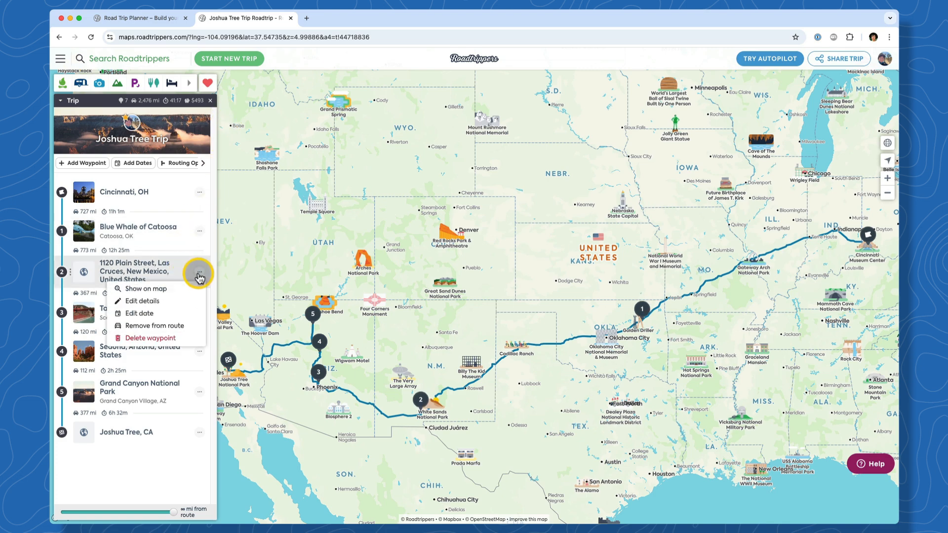
{"action": "left_click", "coordinate": [192, 343]}
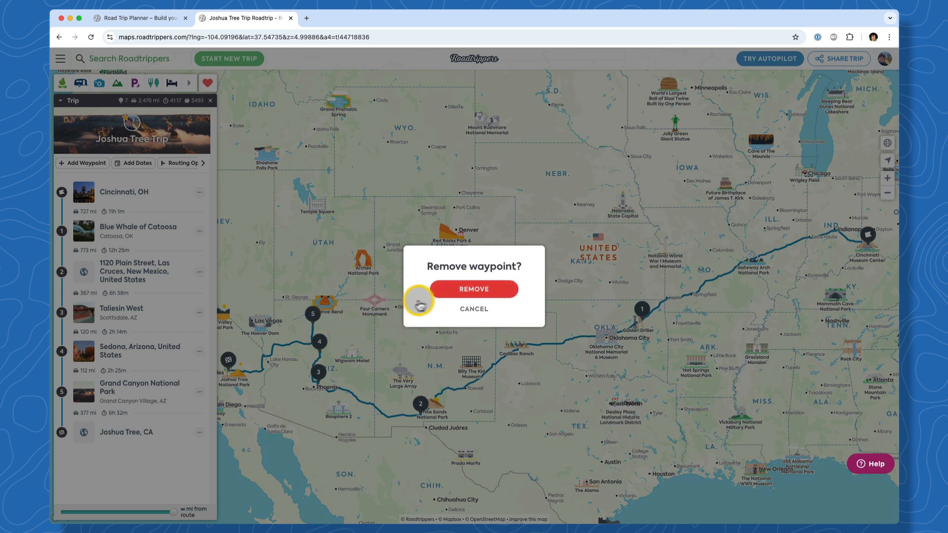
{"action": "left_click", "coordinate": [475, 287]}
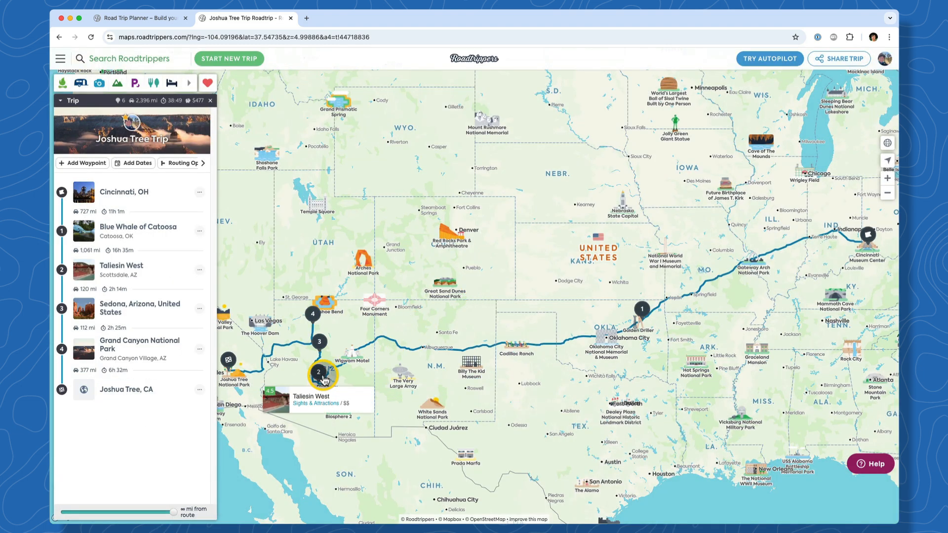
{"action": "mouse_move", "coordinate": [324, 381]}
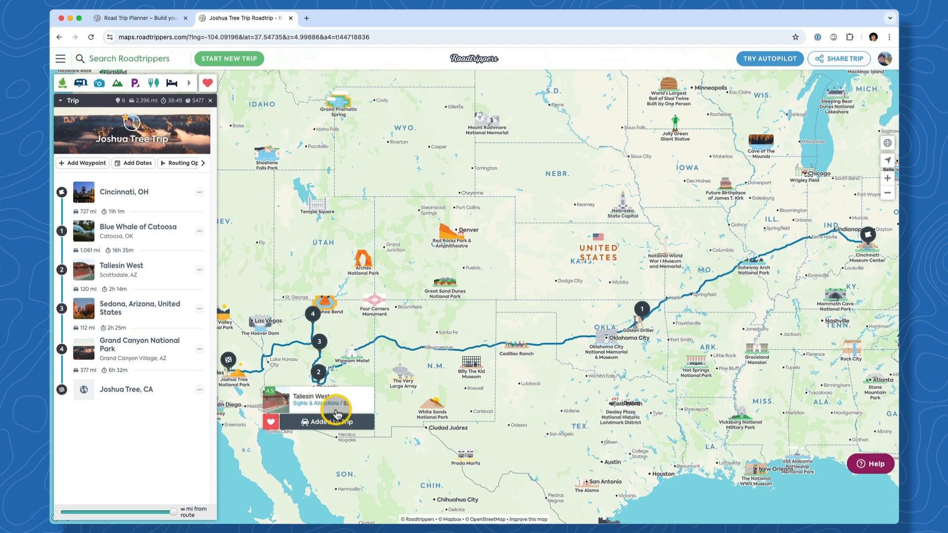
{"action": "left_click", "coordinate": [353, 423]}
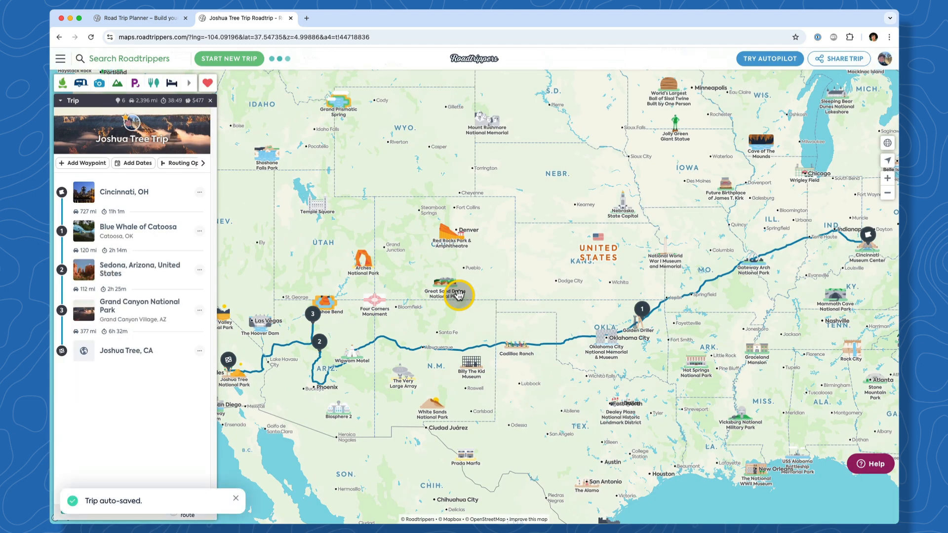
Confirm the Taliesin West removal, then remove the Grand Canyon National Park waypoint
{"action": "left_click", "coordinate": [151, 303]}
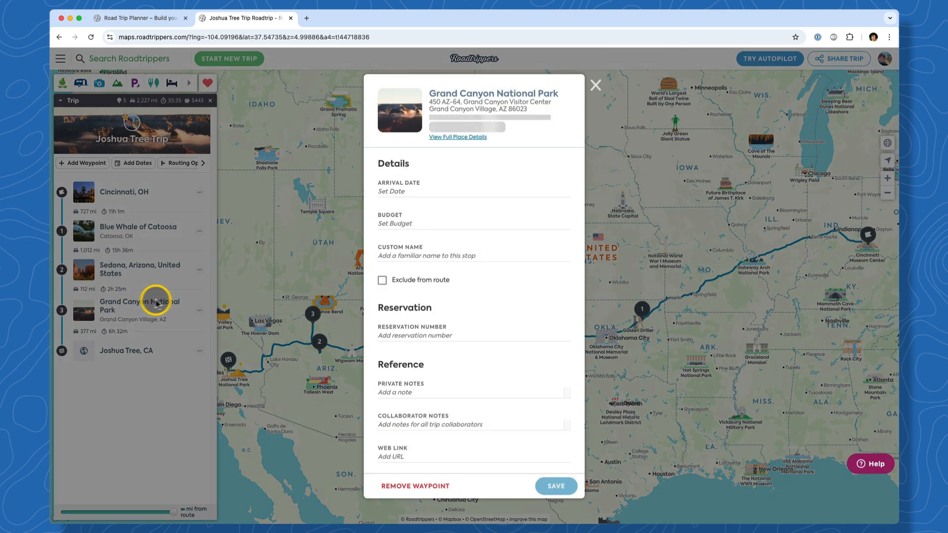
{"action": "left_click", "coordinate": [428, 486]}
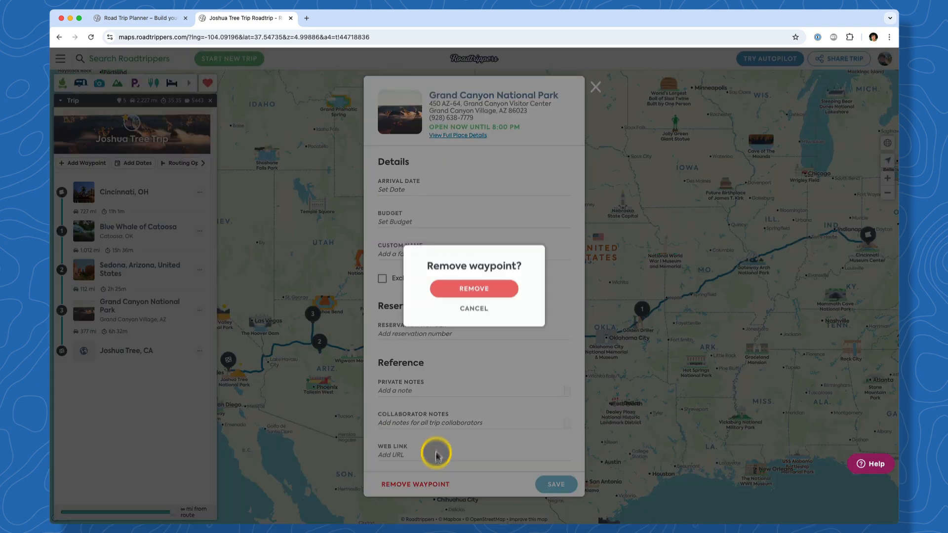
{"action": "left_click", "coordinate": [450, 292]}
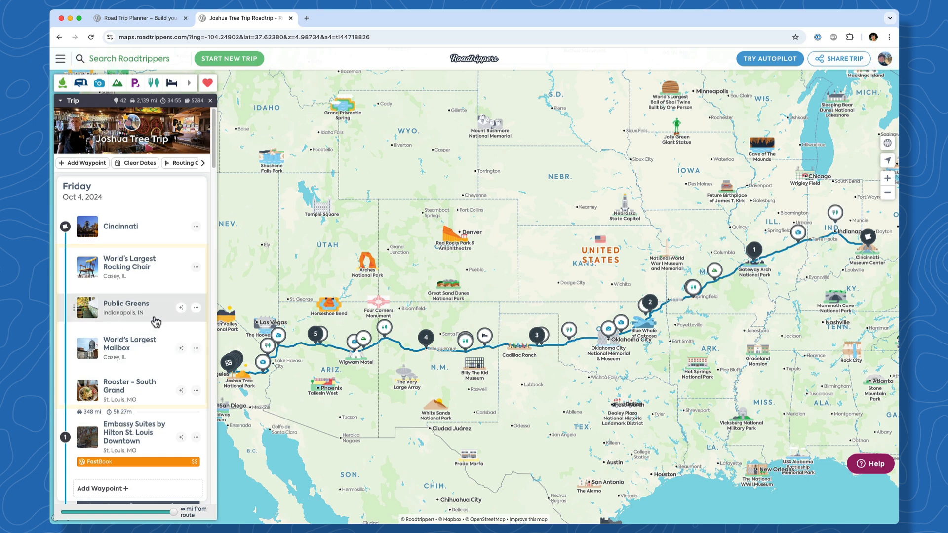
Add World's Largest Mailbox and Myriad Botanical Gardens to the route as stops
{"action": "left_click", "coordinate": [197, 349]}
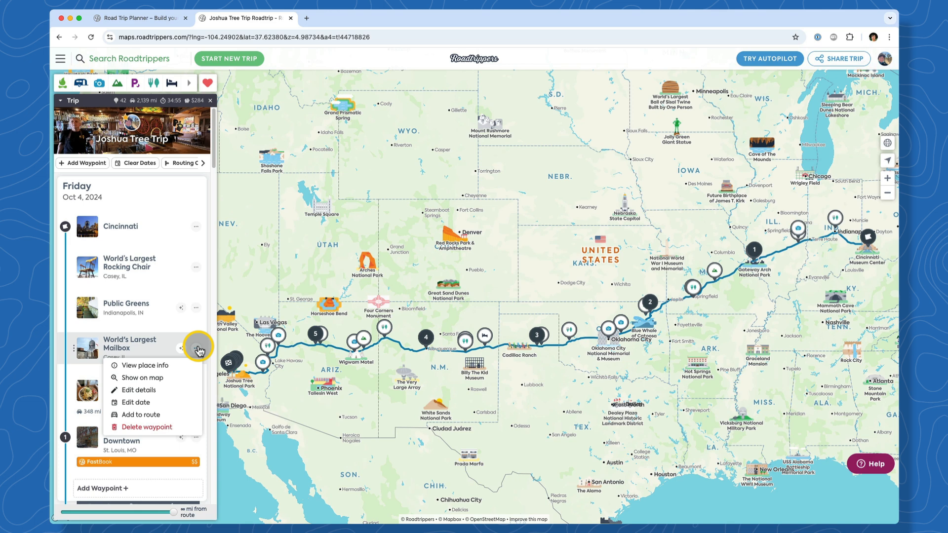
{"action": "left_click", "coordinate": [191, 417]}
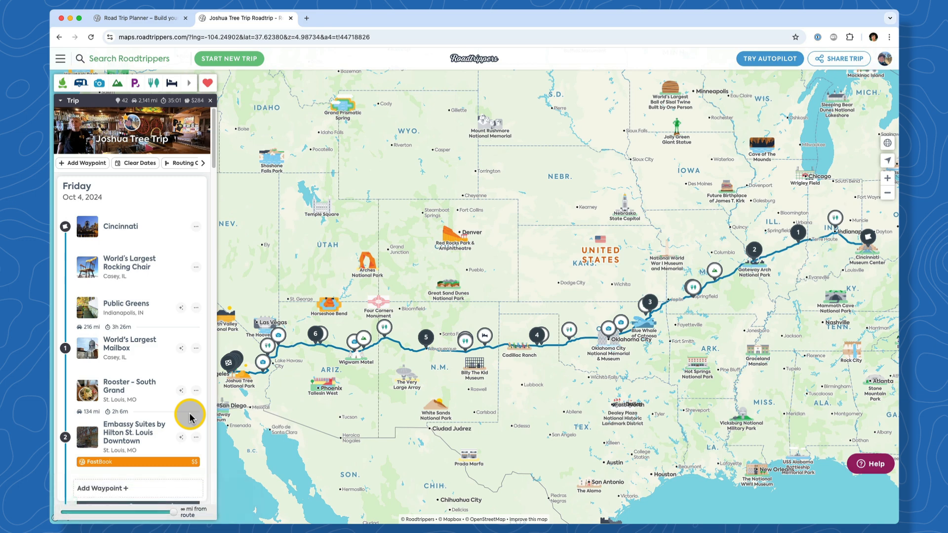
{"action": "scroll", "coordinate": [190, 418], "scroll_direction": "down", "scroll_amount": 5}
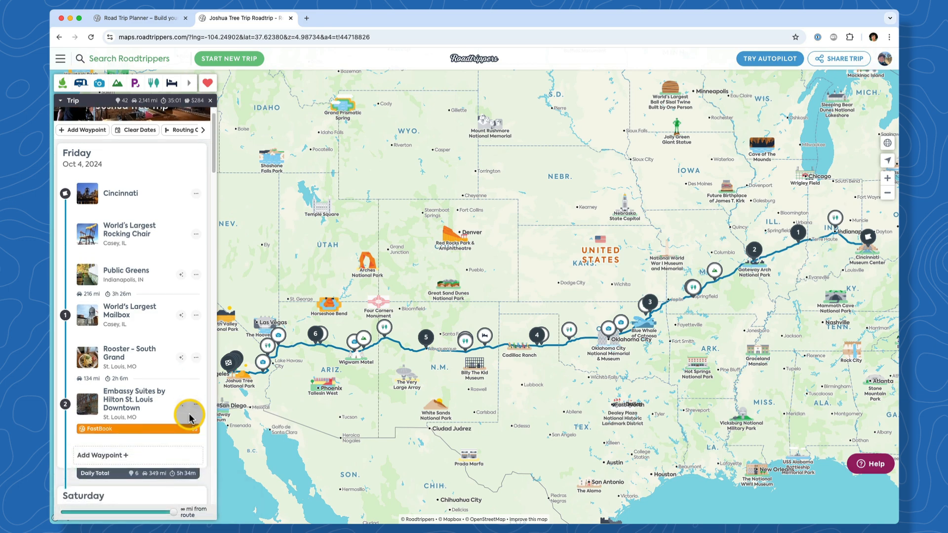
{"action": "scroll", "coordinate": [183, 429], "scroll_direction": "down", "scroll_amount": 3}
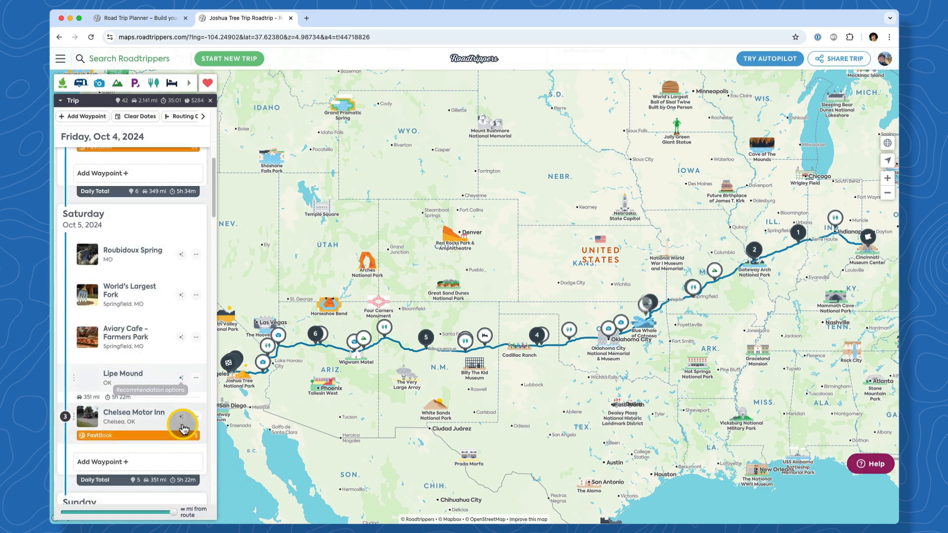
{"action": "scroll", "coordinate": [171, 459], "scroll_direction": "down", "scroll_amount": 5}
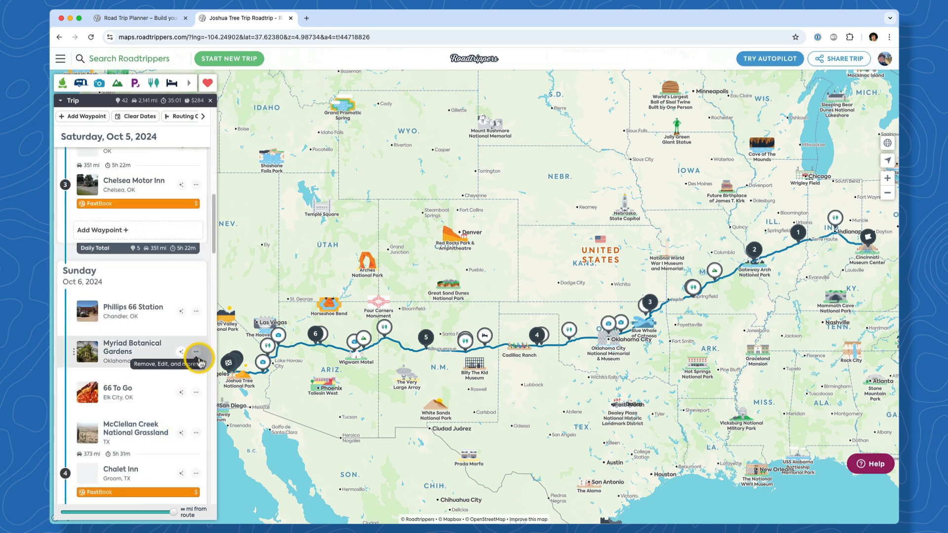
{"action": "left_click", "coordinate": [196, 352]}
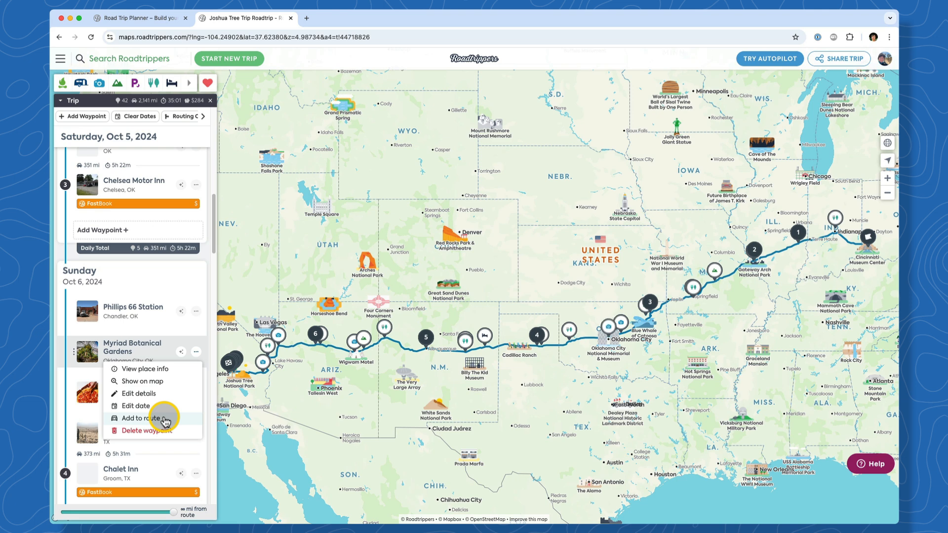
{"action": "left_click", "coordinate": [166, 419]}
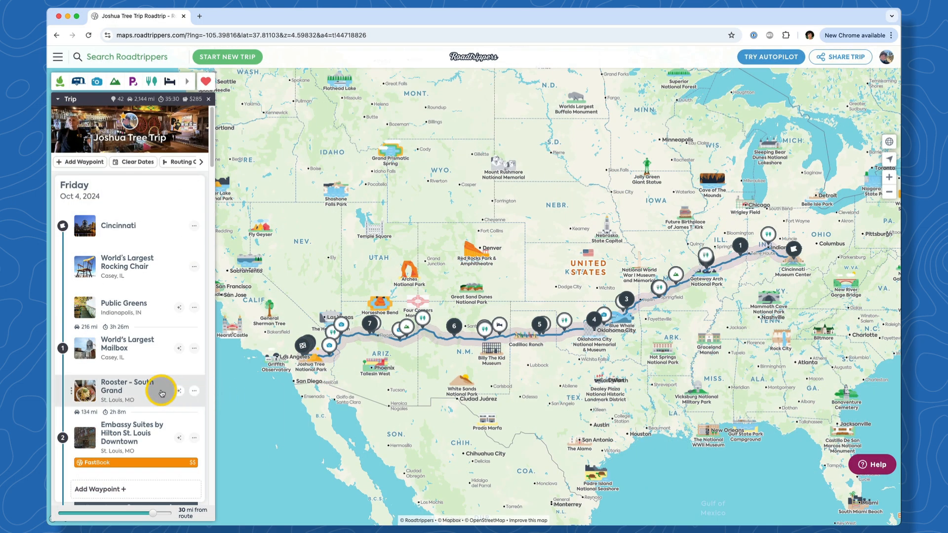
Move Rooster - South Grand ahead of World's Largest Mailbox and set the Mailbox arrival to October 5
{"action": "left_click_drag", "start_coordinate": [162, 393], "coordinate": [163, 354]}
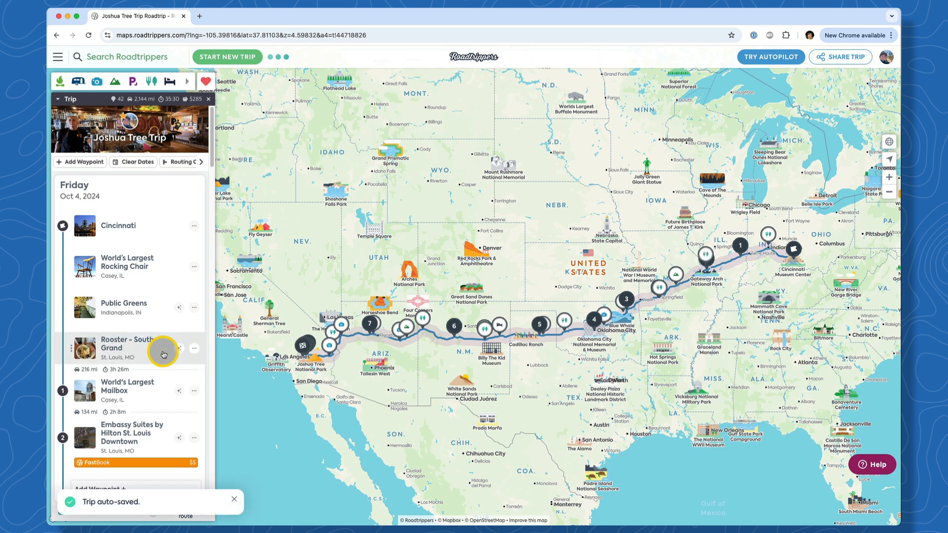
{"action": "left_click", "coordinate": [194, 391]}
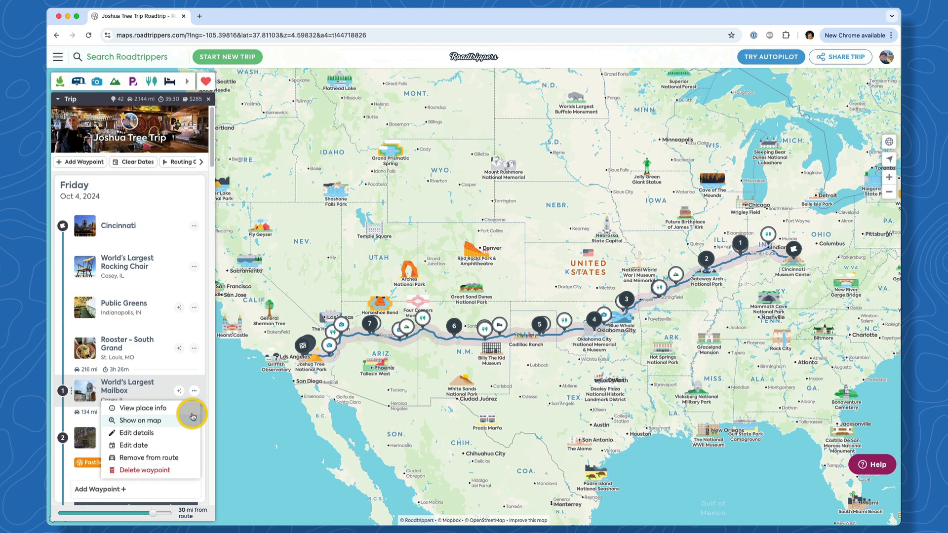
{"action": "left_click", "coordinate": [191, 446]}
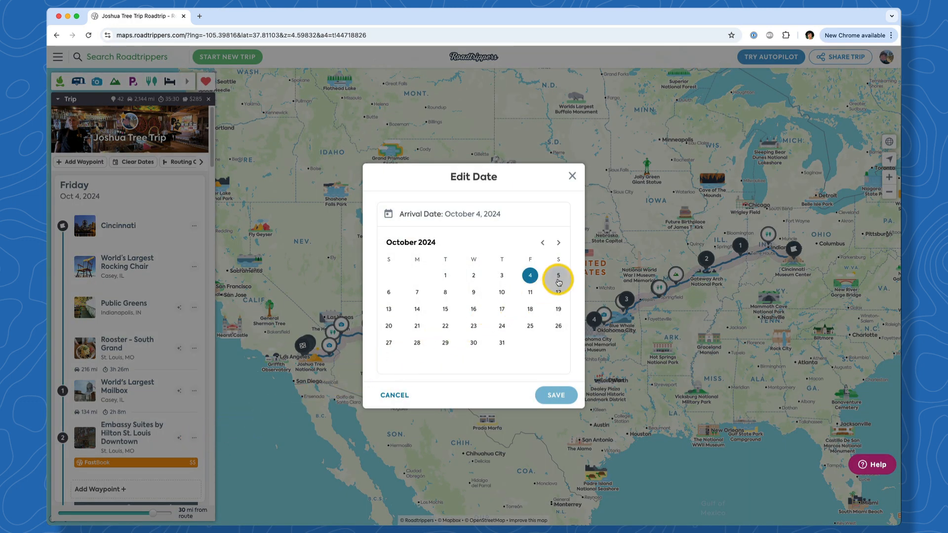
{"action": "left_click", "coordinate": [558, 281]}
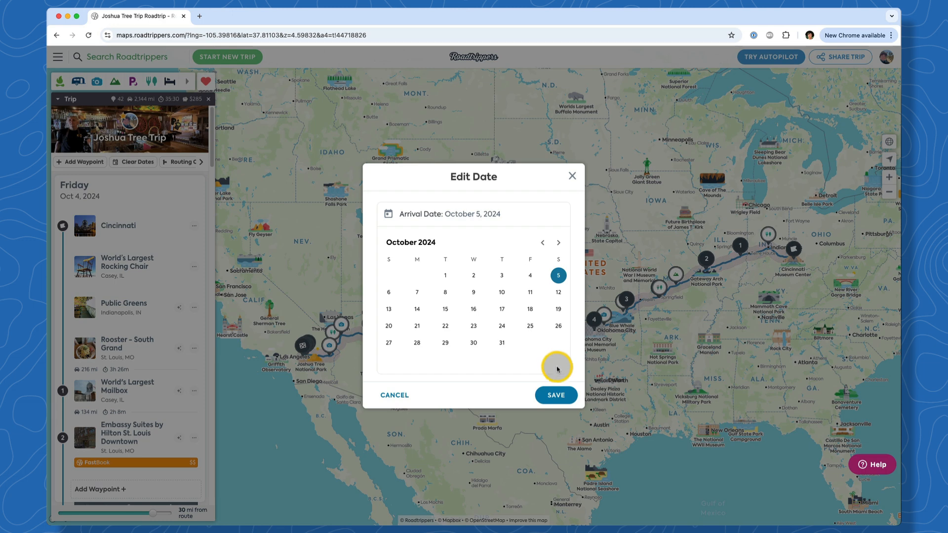
{"action": "left_click", "coordinate": [564, 392]}
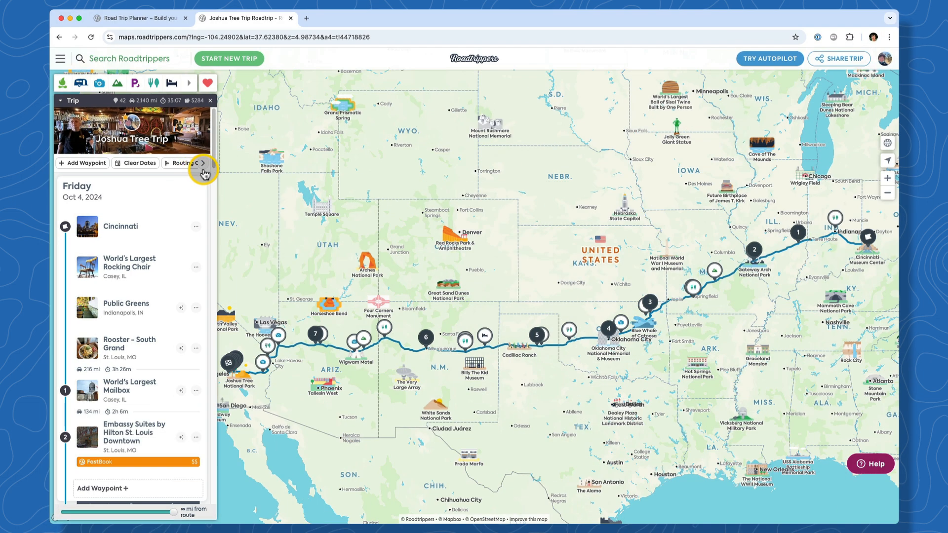
Apply RV routing options: height 12 ft 8 in, weight 28400 lb, propane on board
{"action": "left_click", "coordinate": [202, 164]}
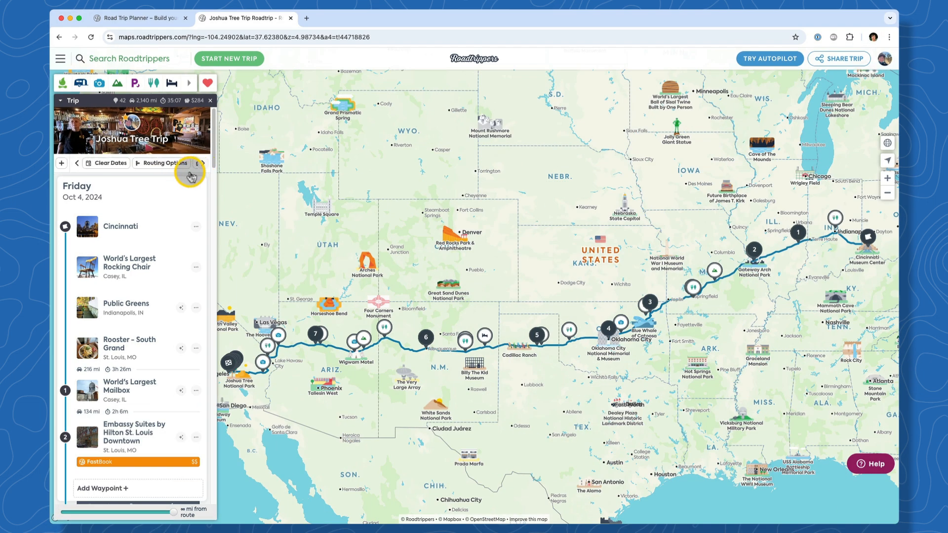
{"action": "left_click", "coordinate": [170, 168]}
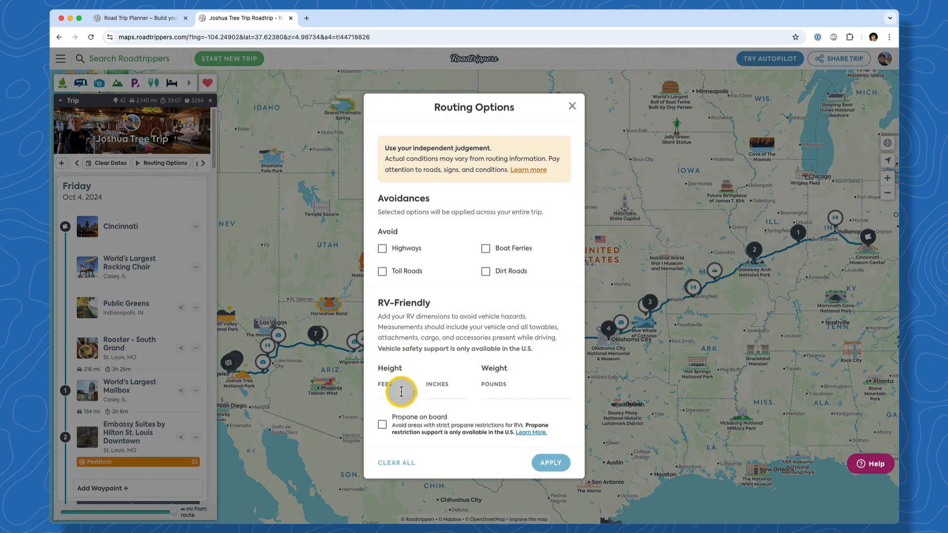
{"action": "type", "text": "12"}
{"action": "key", "text": "Tab"}
{"action": "type", "text": "8"}
{"action": "key", "text": "Tab"}
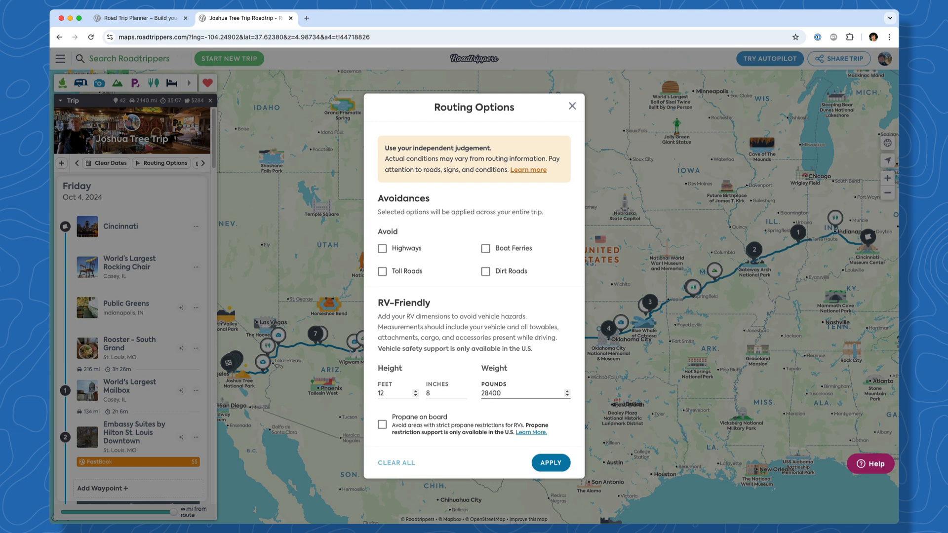
{"action": "type", "text": "28400"}
{"action": "left_click", "coordinate": [382, 424]}
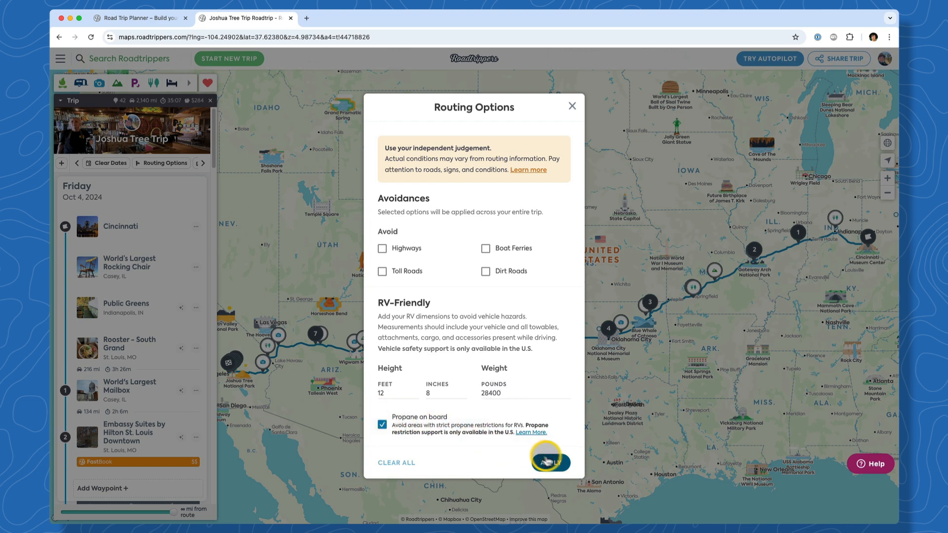
{"action": "left_click", "coordinate": [552, 464]}
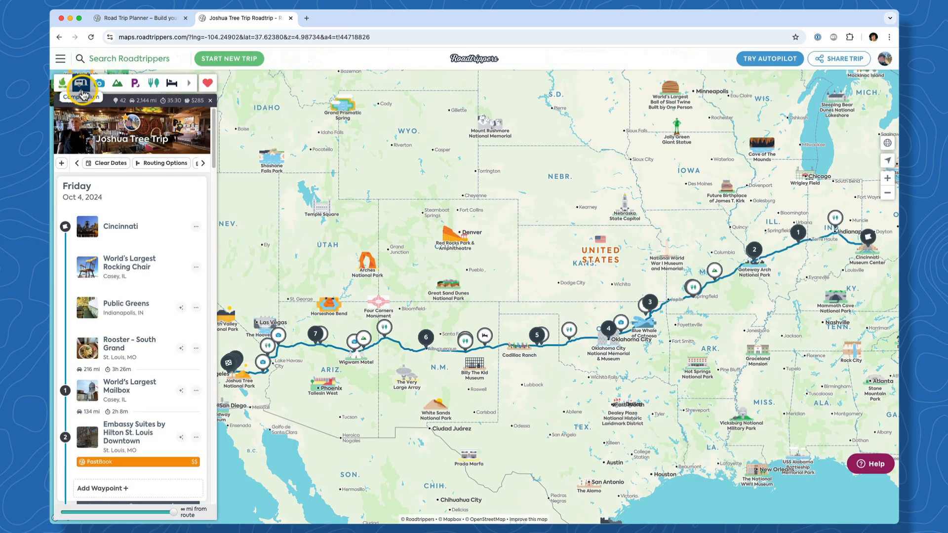
Show campgrounds along the route filtered to Public Land sites only
{"action": "left_click", "coordinate": [135, 94]}
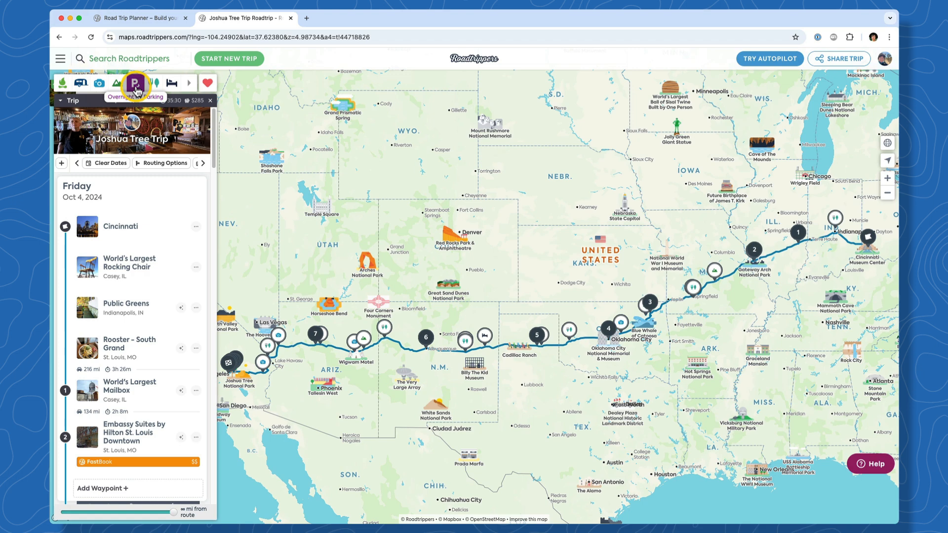
{"action": "left_click", "coordinate": [82, 85]}
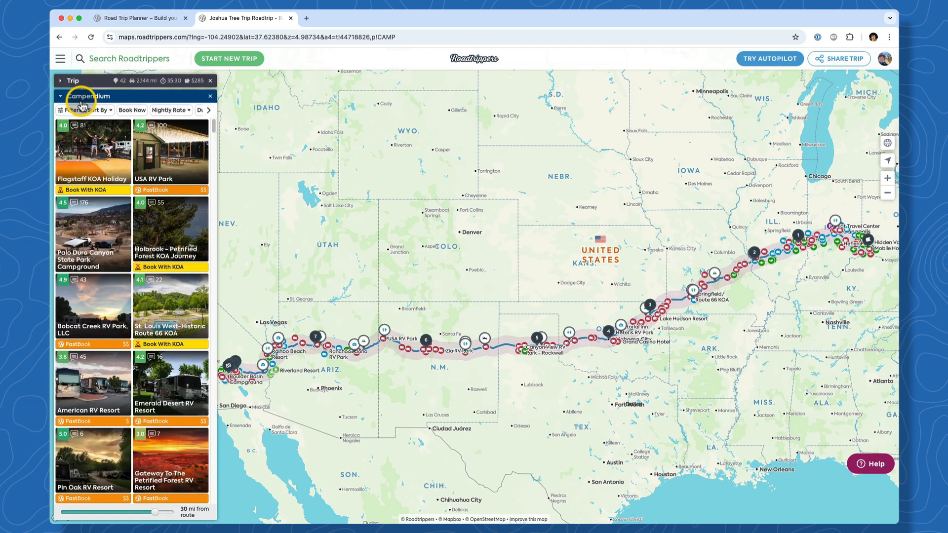
{"action": "left_click", "coordinate": [71, 111]}
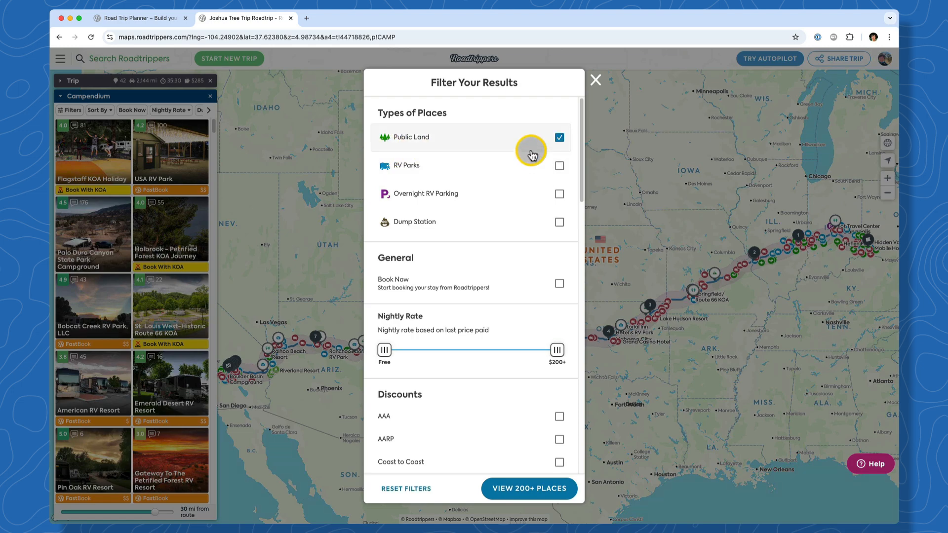
{"action": "left_click", "coordinate": [538, 489]}
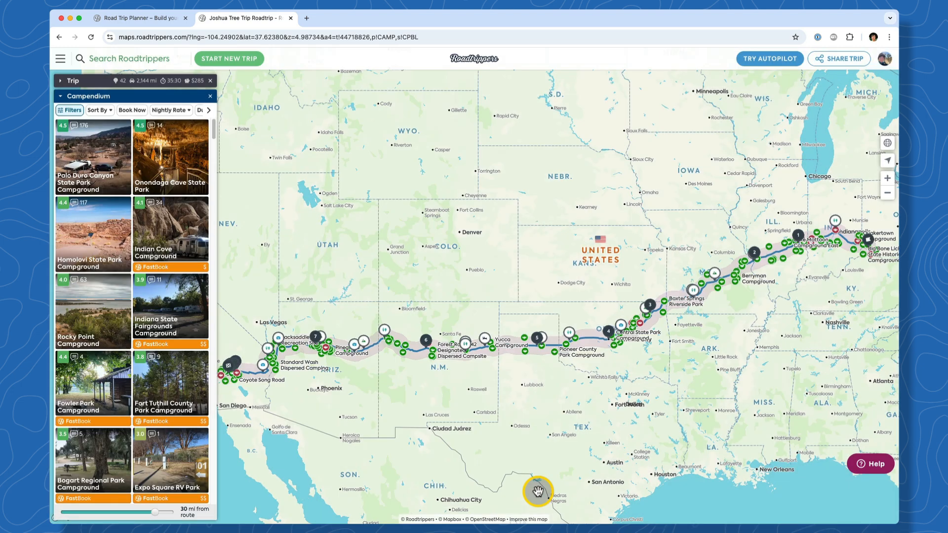
Shade the map with BLM, National Forests and National Parks overlays, leaving AT&T coverage off
{"action": "left_click", "coordinate": [887, 148]}
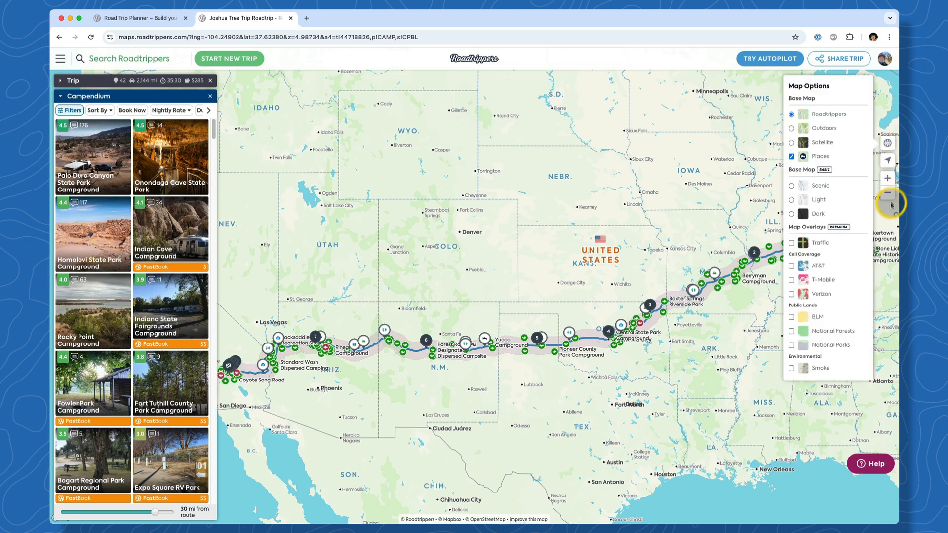
{"action": "left_click", "coordinate": [853, 266]}
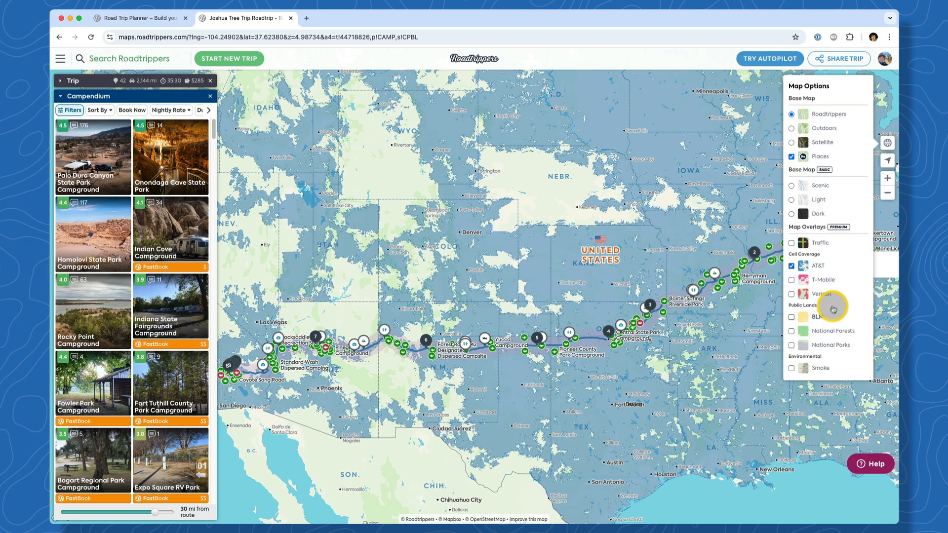
{"action": "left_click", "coordinate": [818, 268]}
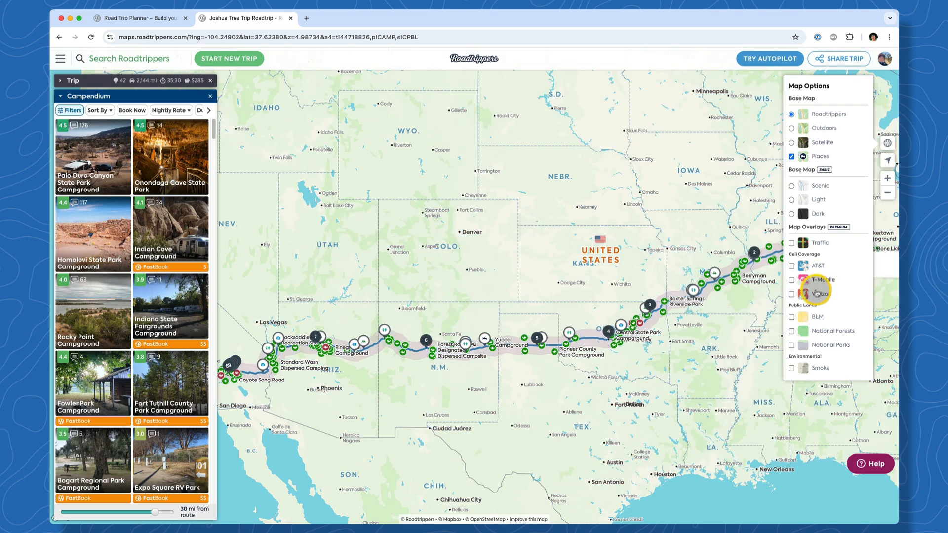
{"action": "left_click", "coordinate": [816, 317]}
{"action": "left_click", "coordinate": [818, 331]}
{"action": "left_click", "coordinate": [819, 347]}
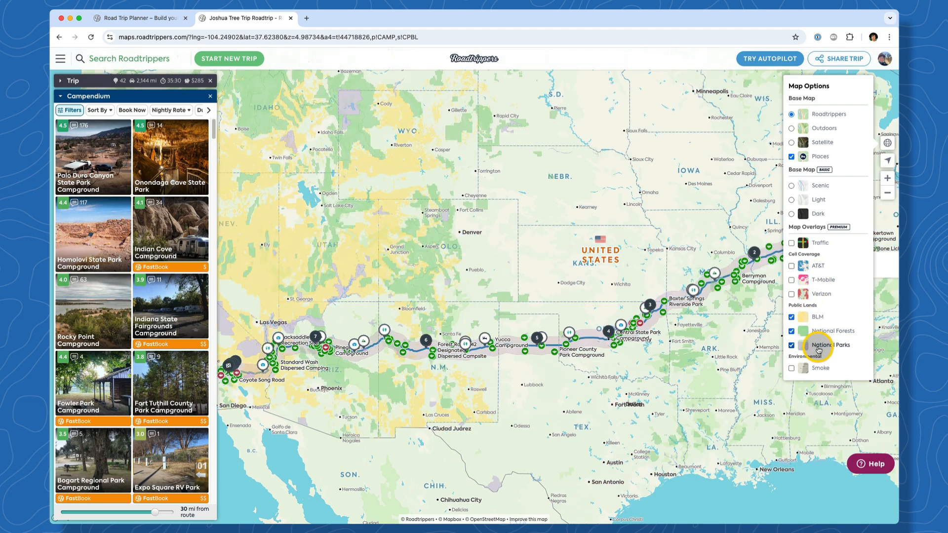
Zoom in and pan the map to the Arizona campgrounds along the route
{"action": "scroll", "coordinate": [346, 351], "scroll_direction": "up", "scroll_amount": 5}
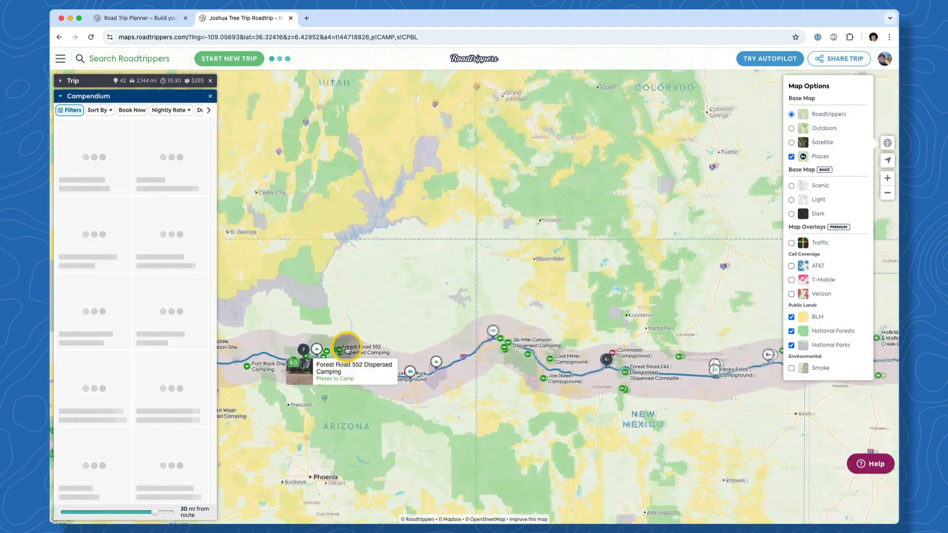
{"action": "scroll", "coordinate": [347, 350], "scroll_direction": "up", "scroll_amount": 5}
{"action": "left_click_drag", "start_coordinate": [470, 288], "coordinate": [610, 212]}
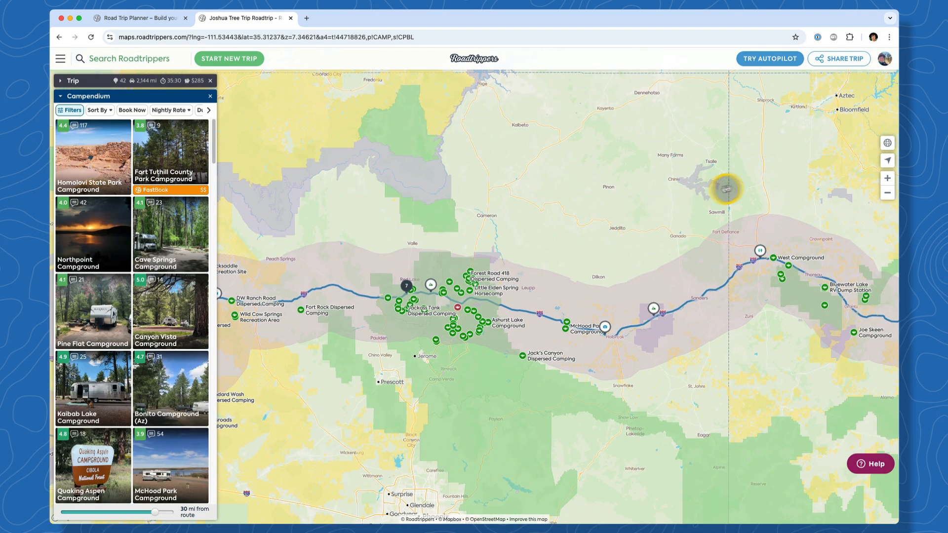